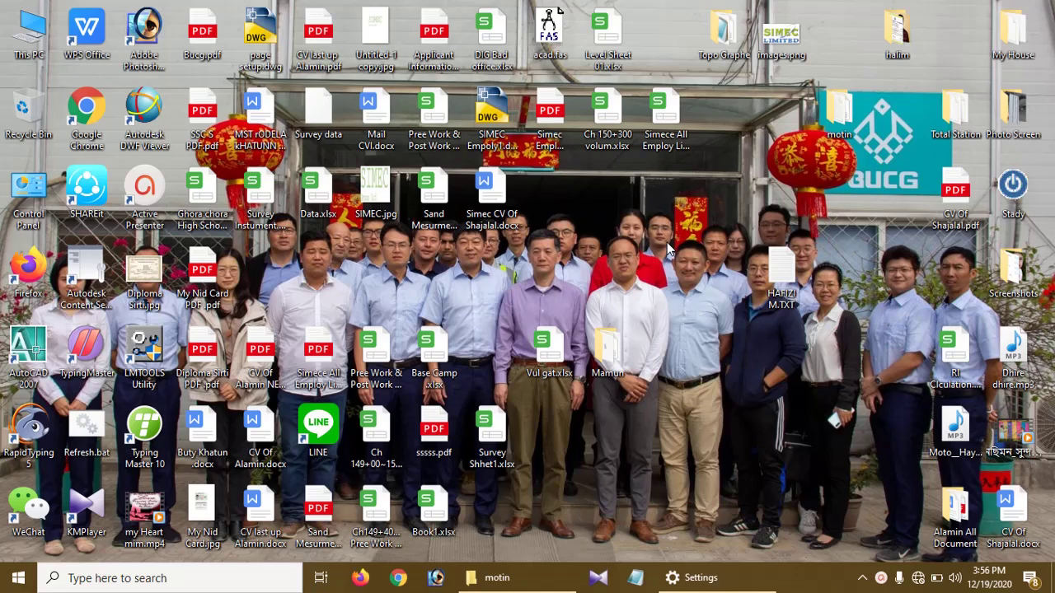
pyautogui.rightClick(598, 200)
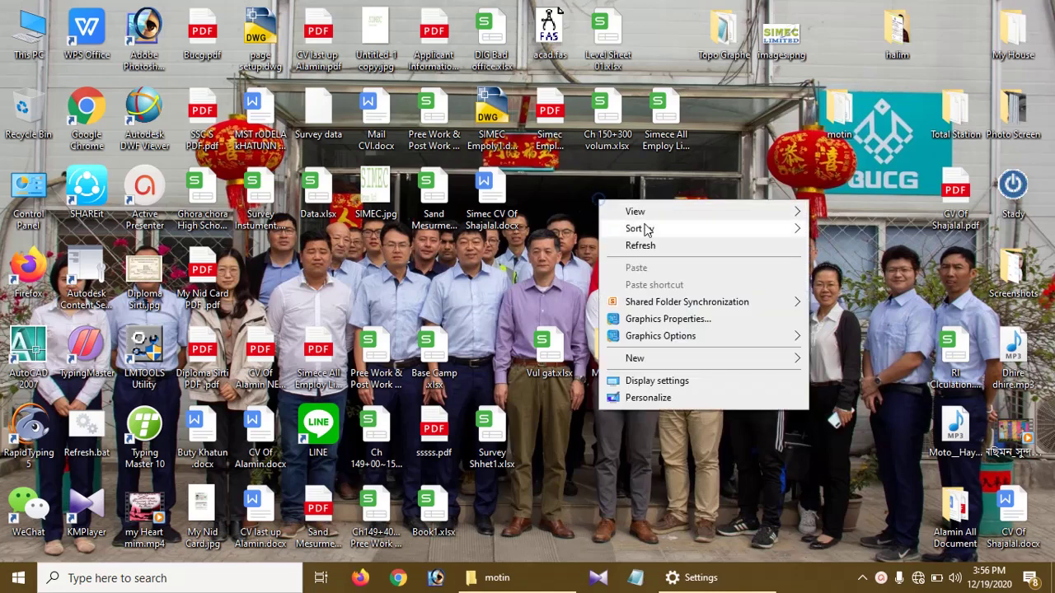
pyautogui.click(651, 240)
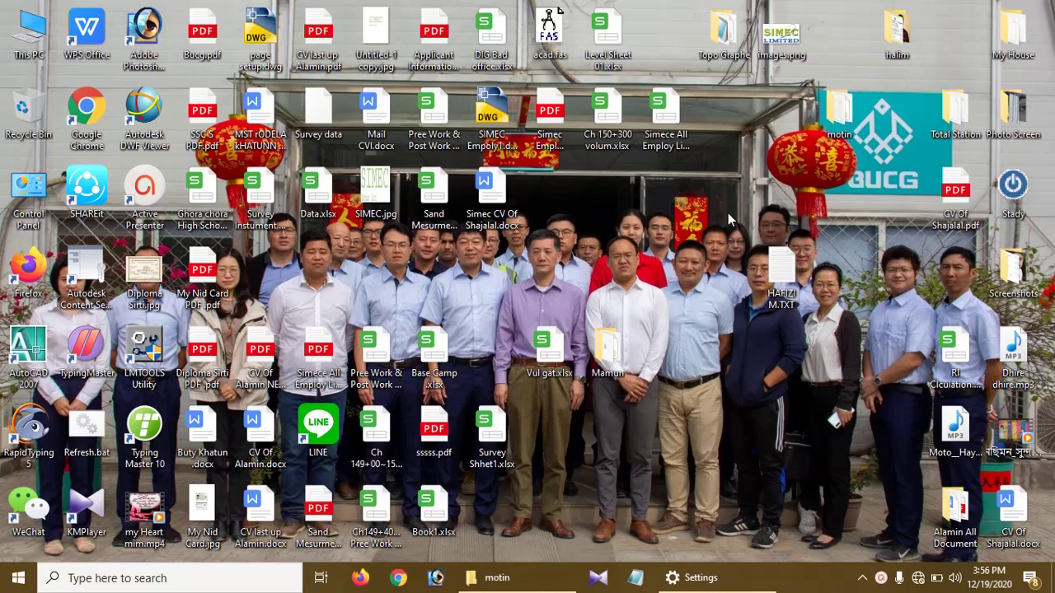
pyautogui.doubleClick(839, 109)
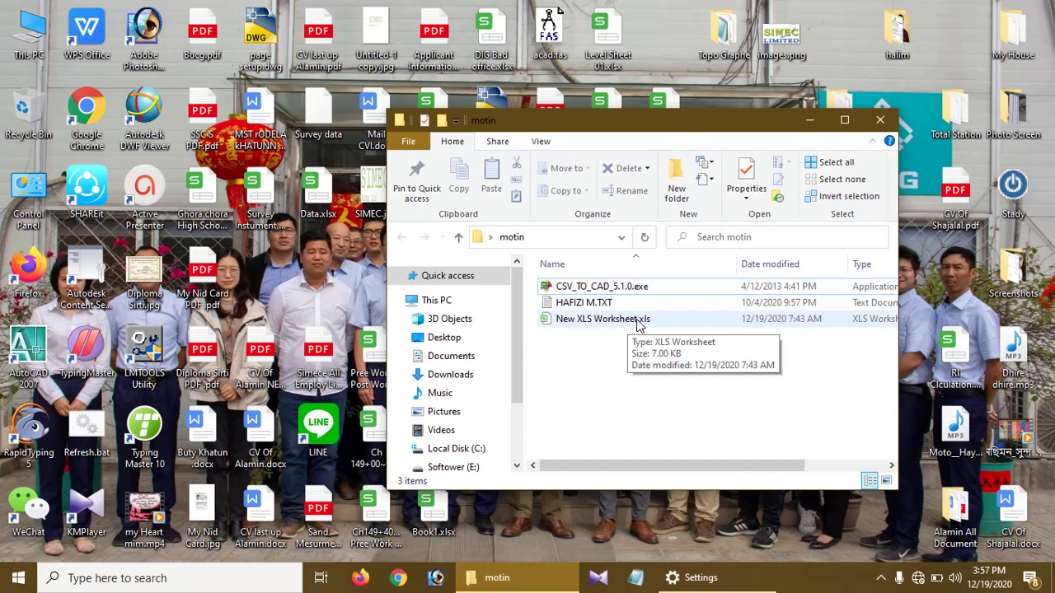
pyautogui.click(810, 123)
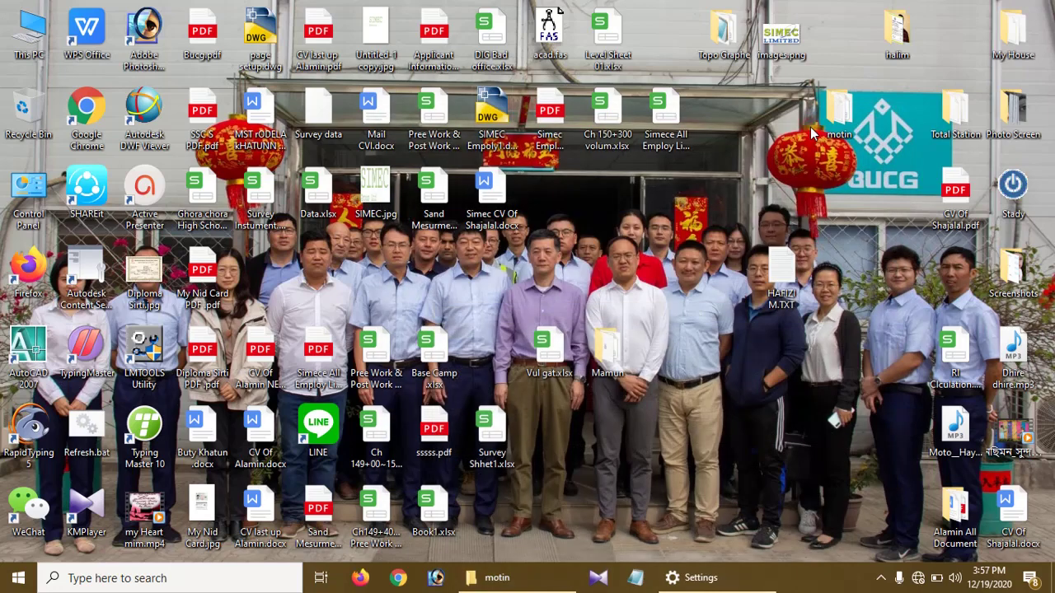
# Launch AutoCAD 2007 with a blank drawing and leave it running minimized in the background.
pyautogui.doubleClick(31, 350)
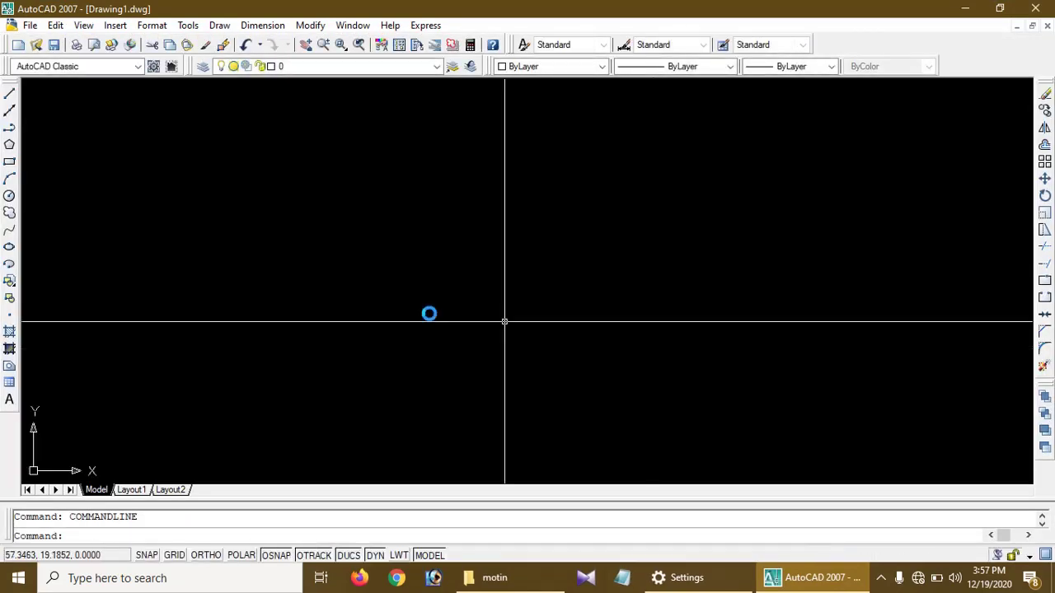
pyautogui.click(494, 292)
pyautogui.click(745, 292)
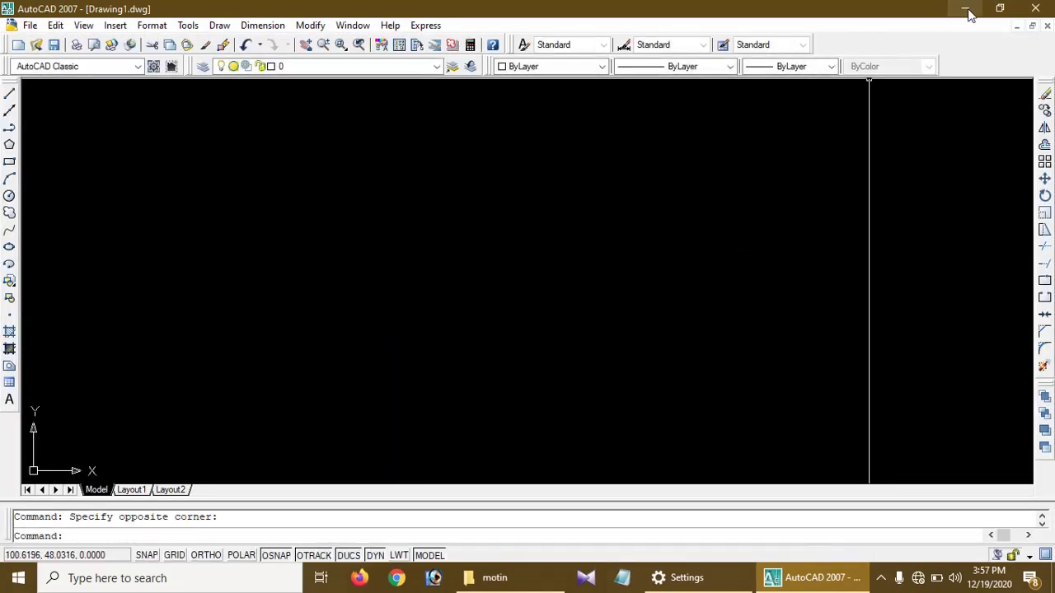
pyautogui.click(965, 8)
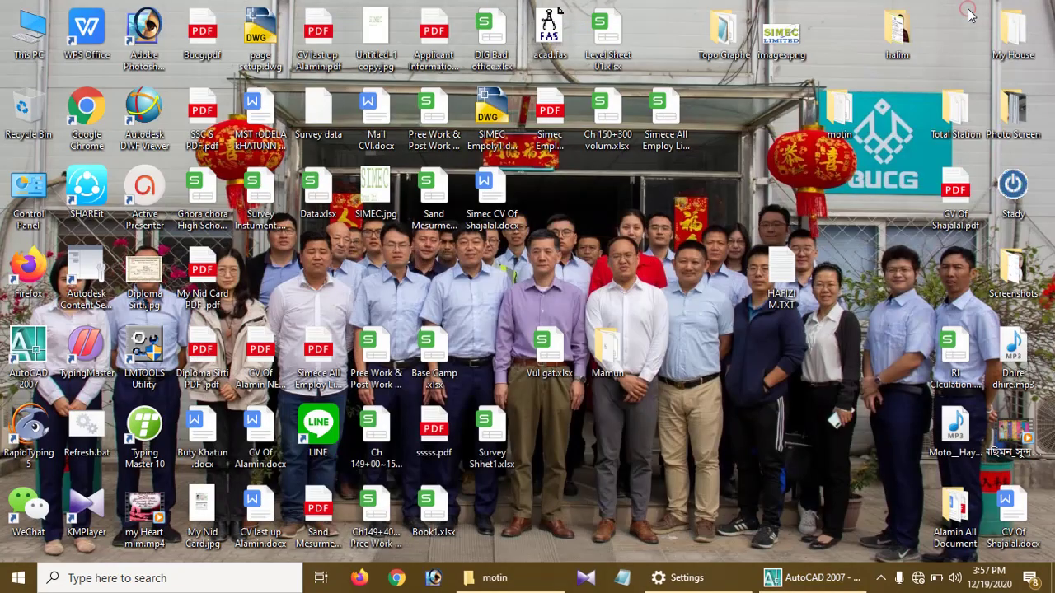
# Open the survey text file in the motin folder and copy all of its point data.
pyautogui.doubleClick(842, 112)
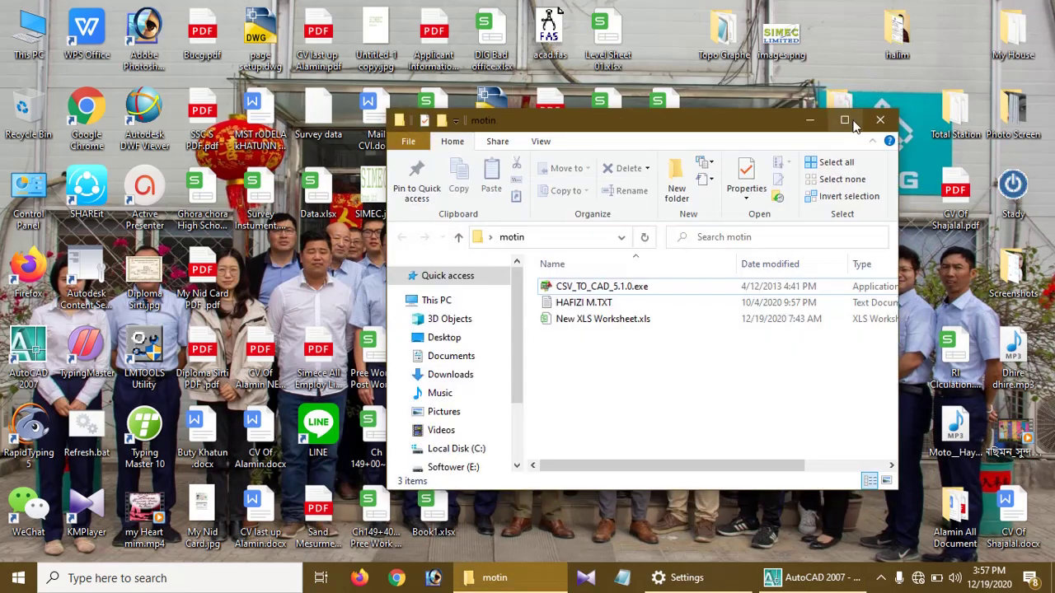
pyautogui.click(854, 121)
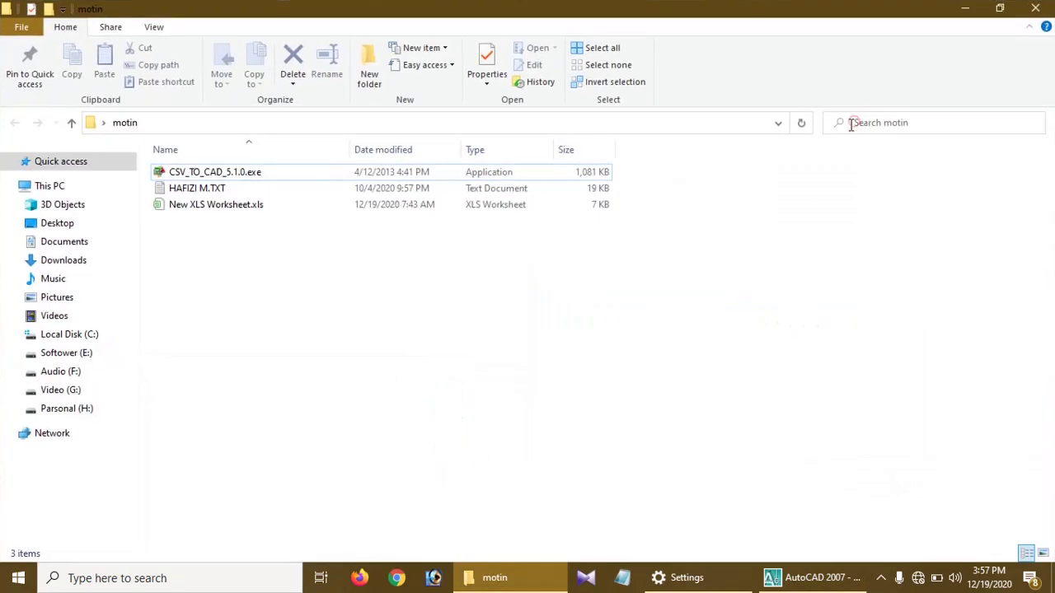
pyautogui.doubleClick(182, 191)
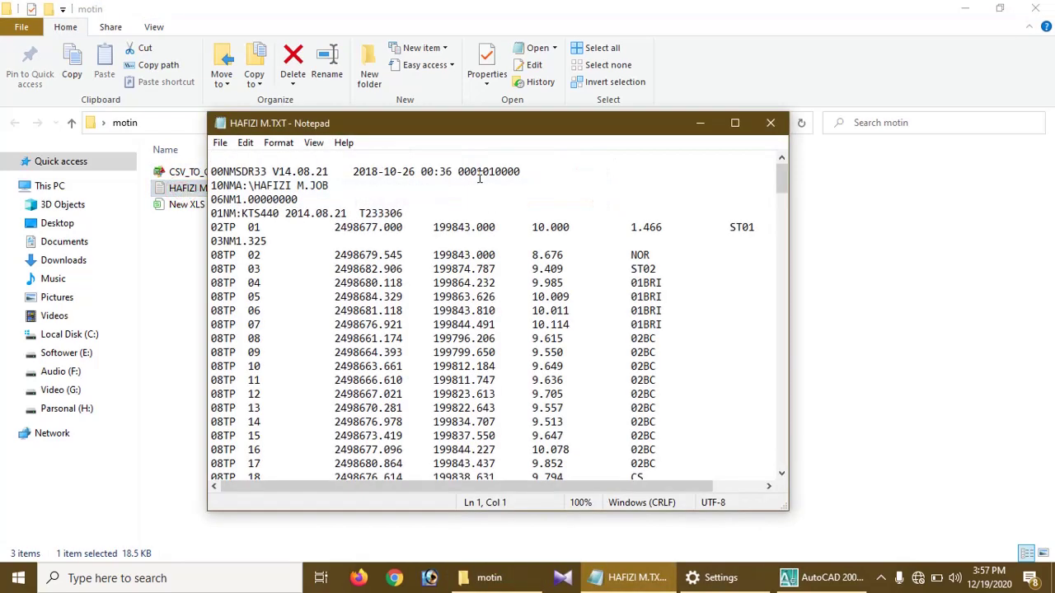
pyautogui.scroll(-20, 318, 197)
pyautogui.scroll(-20, 319, 202)
pyautogui.scroll(20, 326, 210)
pyautogui.moveTo(213, 160); pyautogui.dragTo(824, 589)
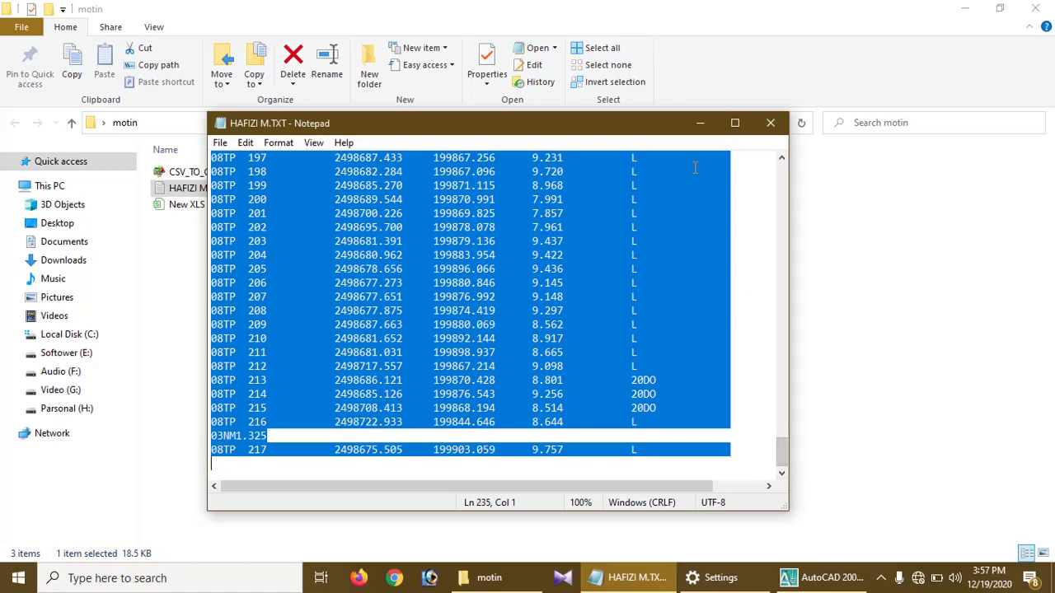
pyautogui.click(699, 123)
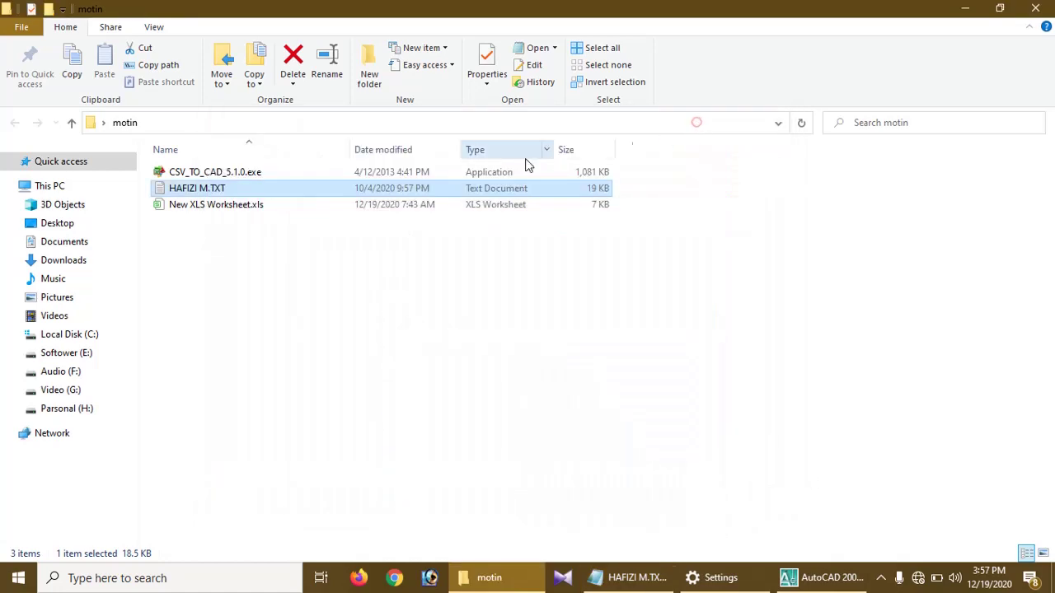
# Open New XLS Worksheet.xls from the motin folder and paste the copied survey data into Sheet1 starting at cell D3.
pyautogui.click(193, 212)
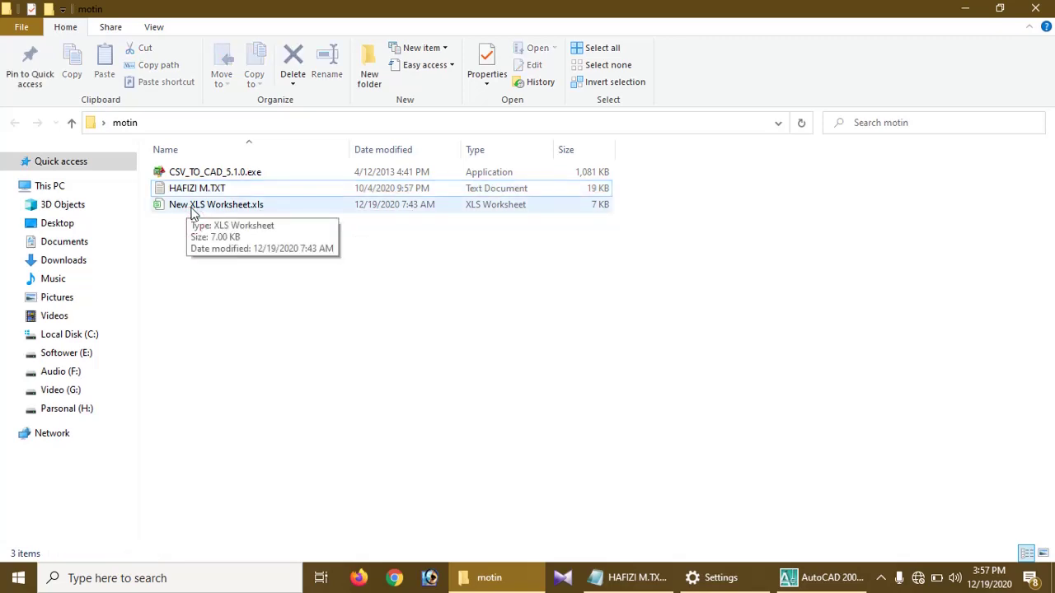
pyautogui.click(193, 212)
pyautogui.click(193, 212)
pyautogui.click(320, 210)
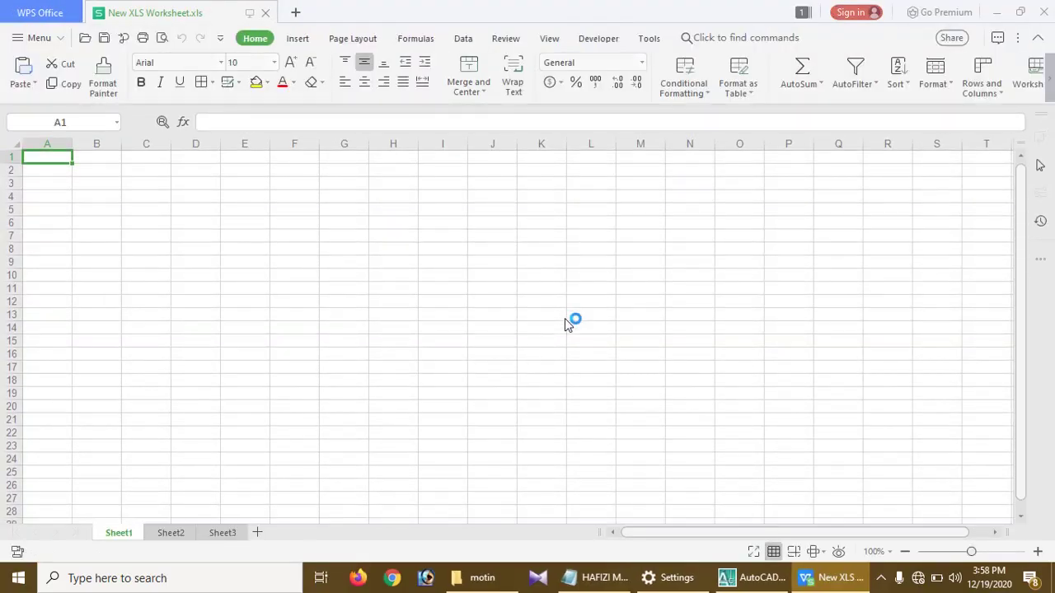
pyautogui.click(194, 182)
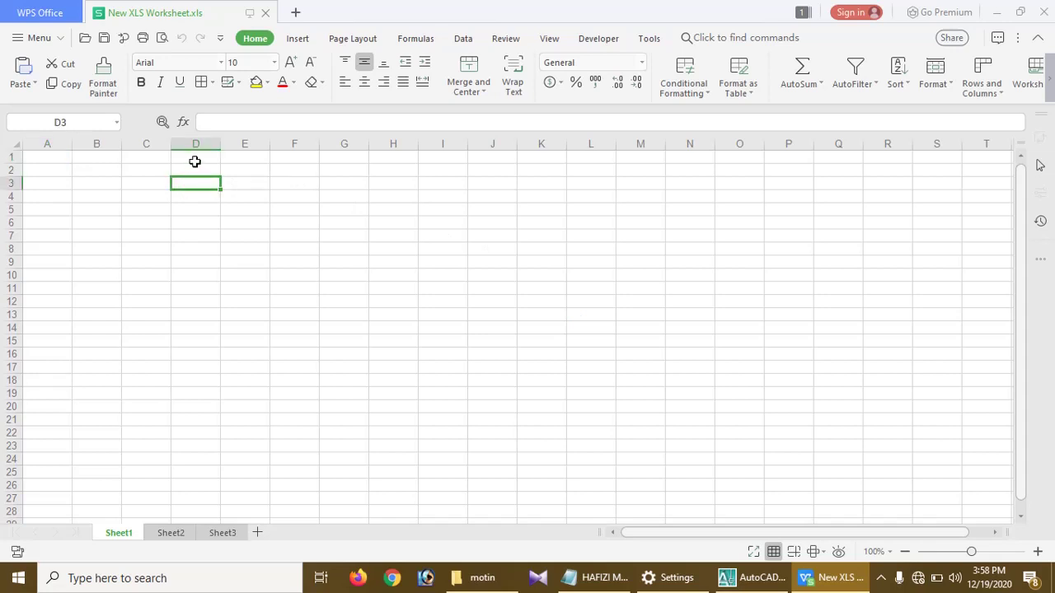
pyautogui.hotkey('ctrl', 'v')
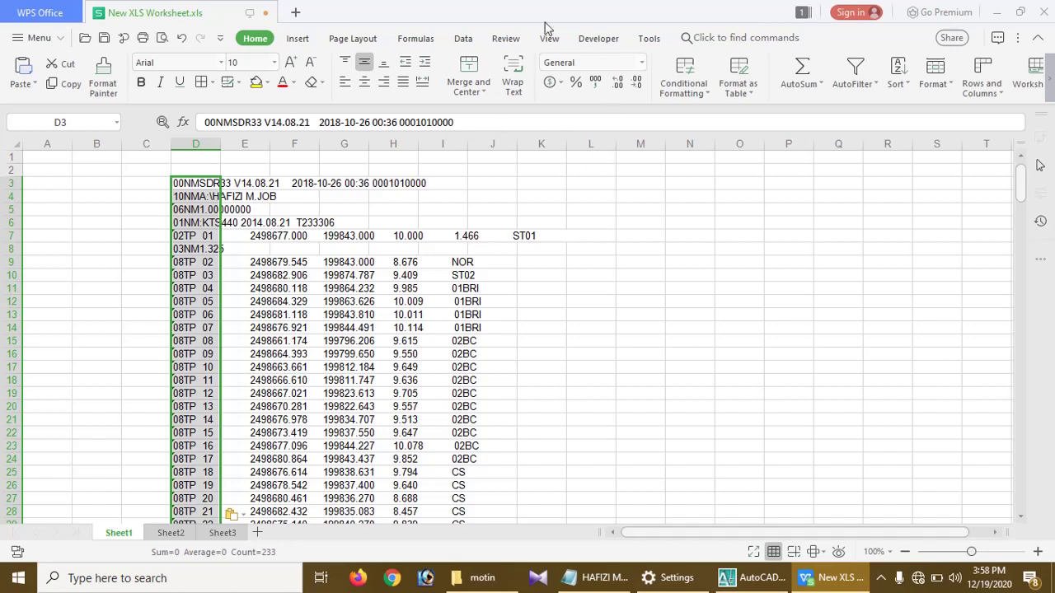
# Split the pasted survey data with Text to Columns as Fixed width, using the suggested breaks, General format and destination $D$3.
pyautogui.click(463, 38)
pyautogui.click(463, 39)
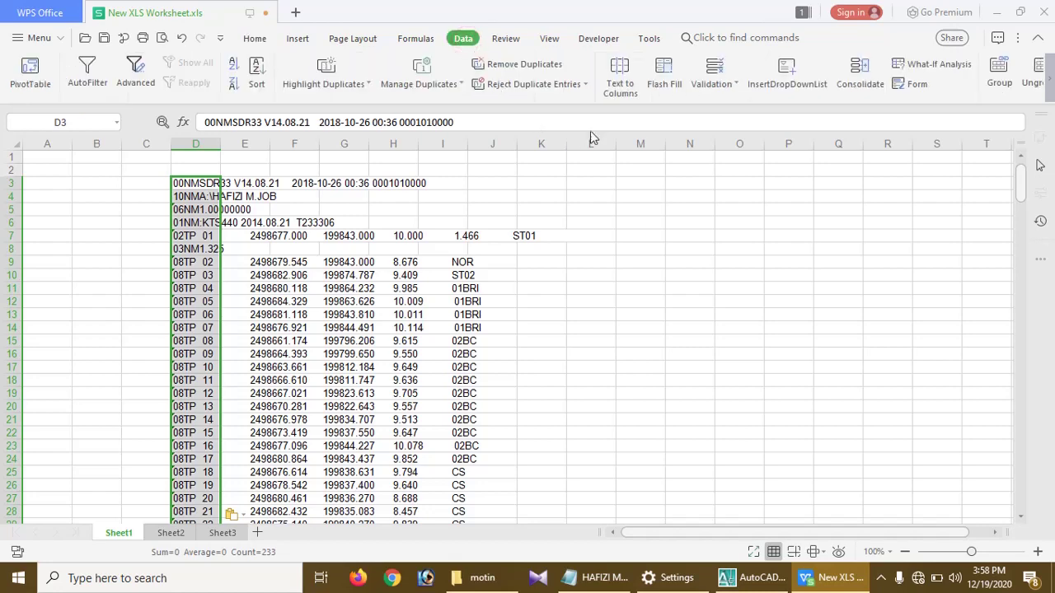
pyautogui.click(624, 81)
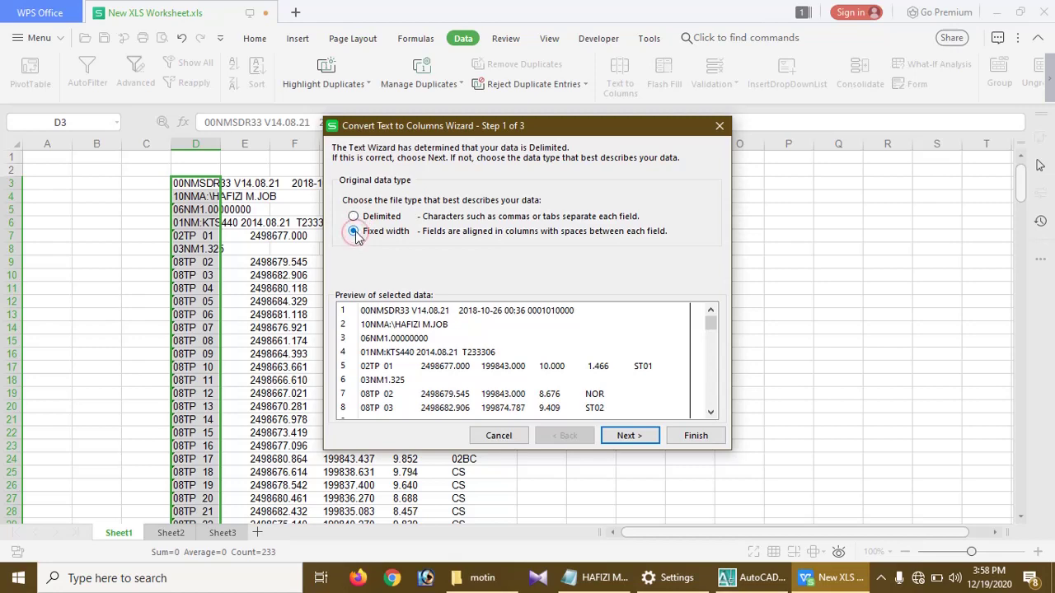
pyautogui.click(641, 436)
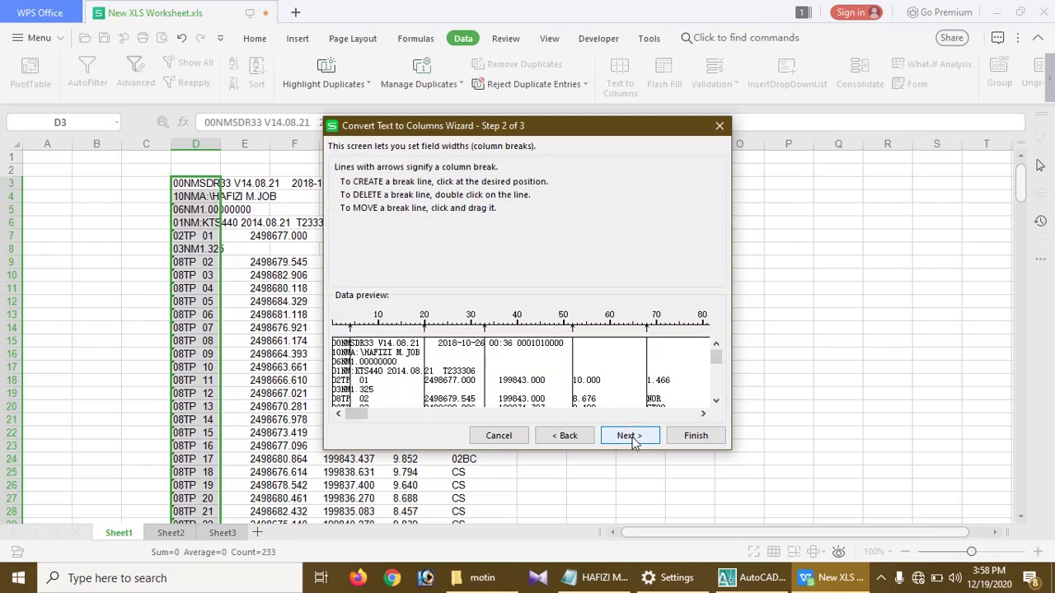
pyautogui.click(630, 436)
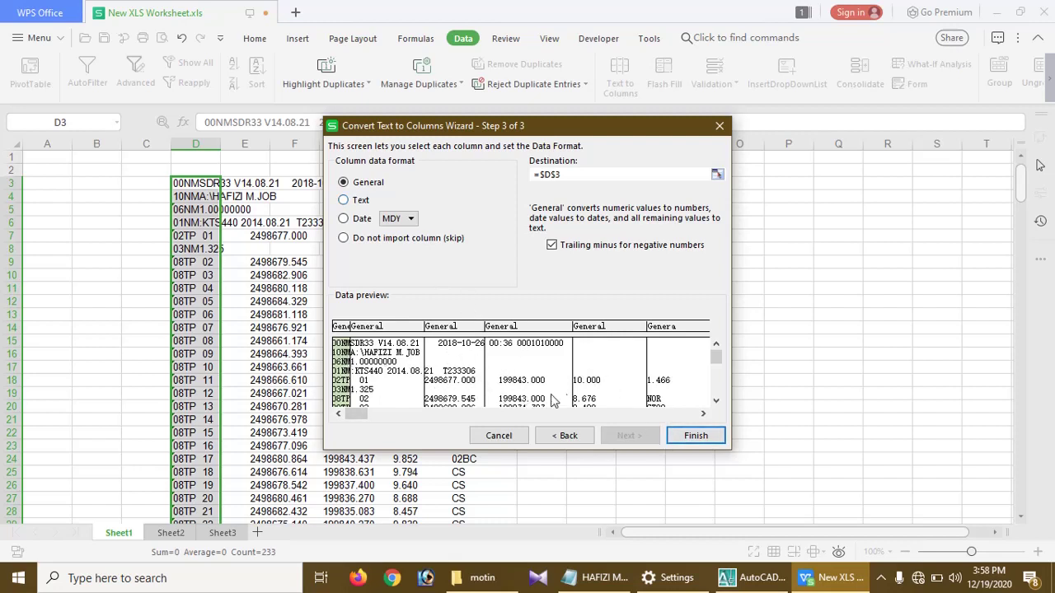
pyautogui.click(694, 436)
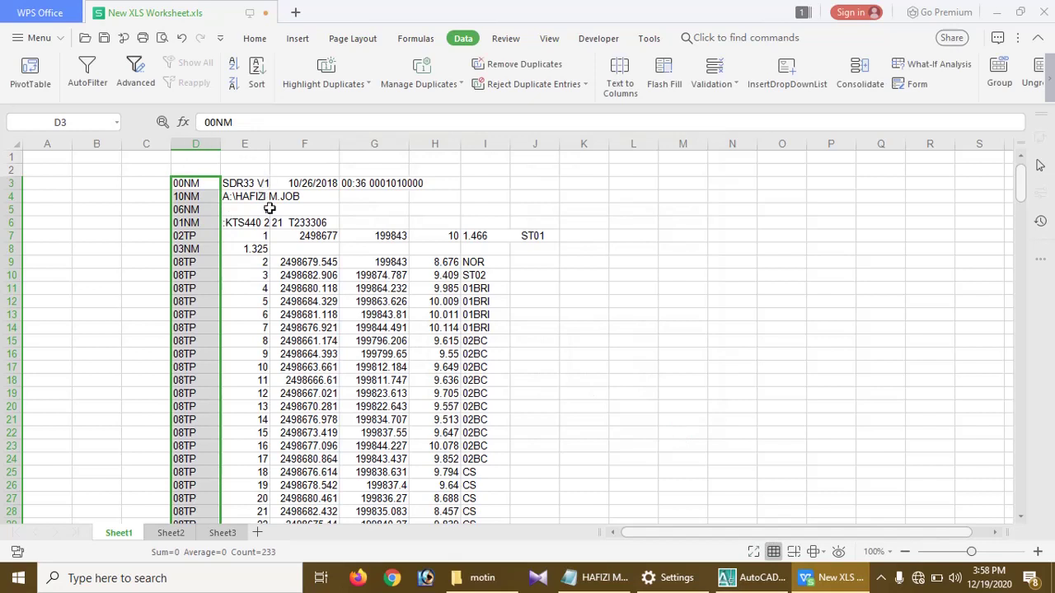
# Delete column I with the feature codes and column E with the point numbers from Sheet1.
pyautogui.click(478, 143)
pyautogui.rightClick(476, 141)
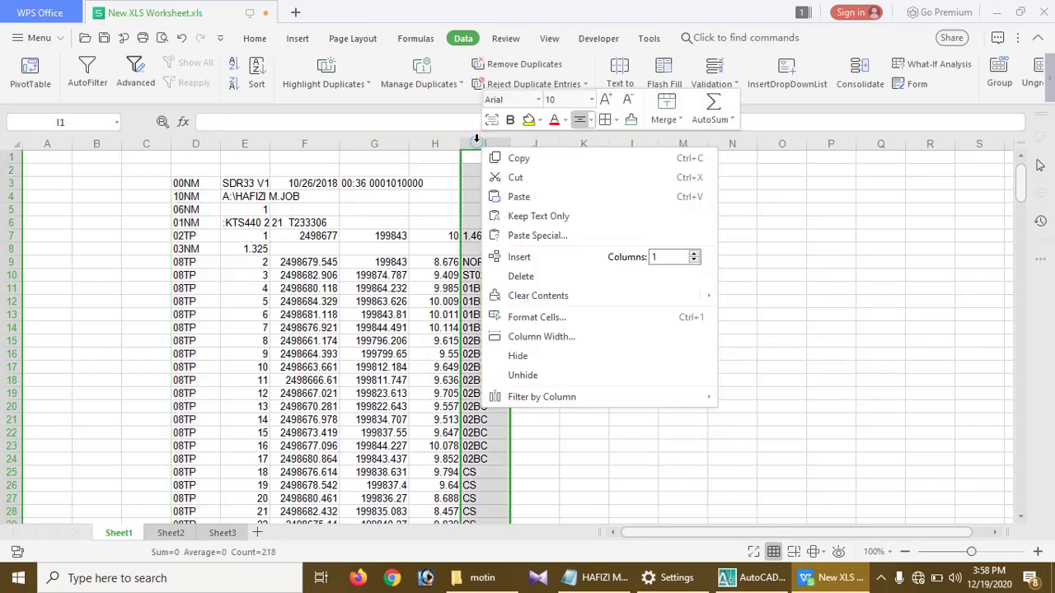
pyautogui.click(521, 278)
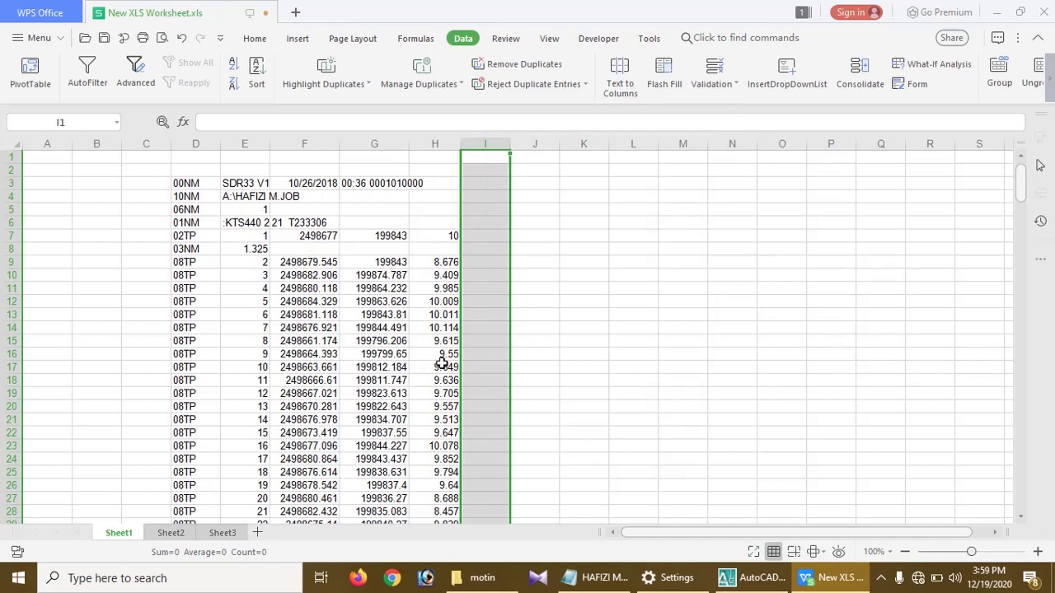
pyautogui.click(241, 140)
pyautogui.rightClick(241, 140)
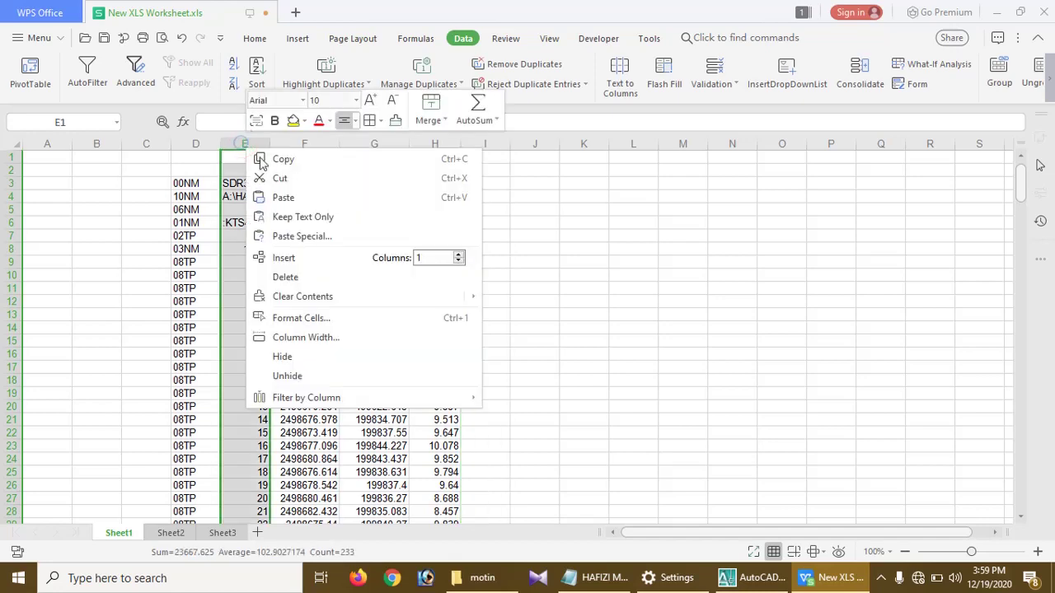
pyautogui.click(286, 278)
pyautogui.click(588, 316)
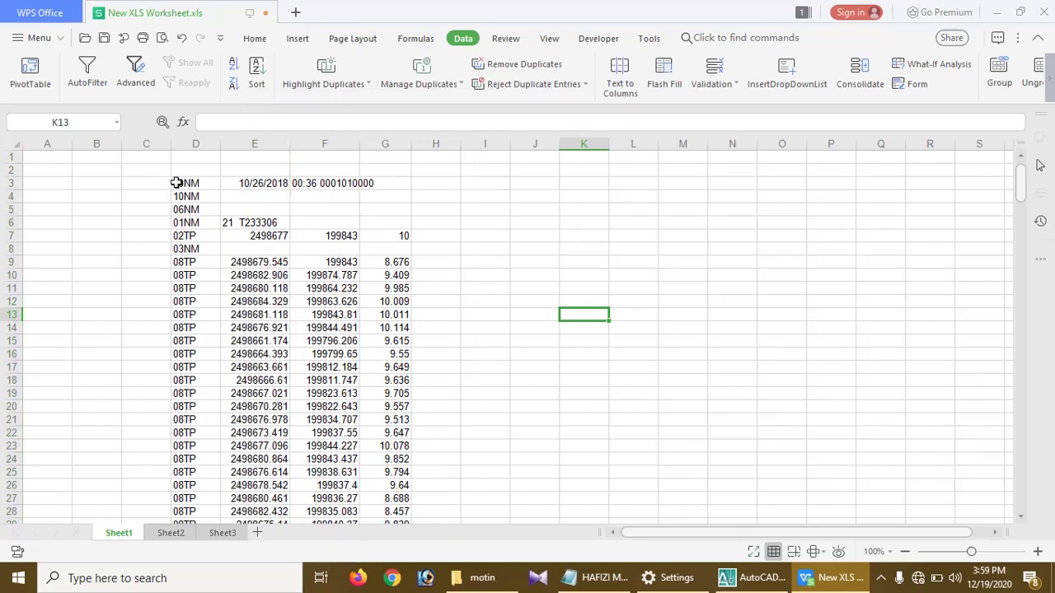
# Copy the point labels and coordinates in D3:G235 and minimize the spreadsheet.
pyautogui.moveTo(174, 182); pyautogui.dragTo(396, 576)
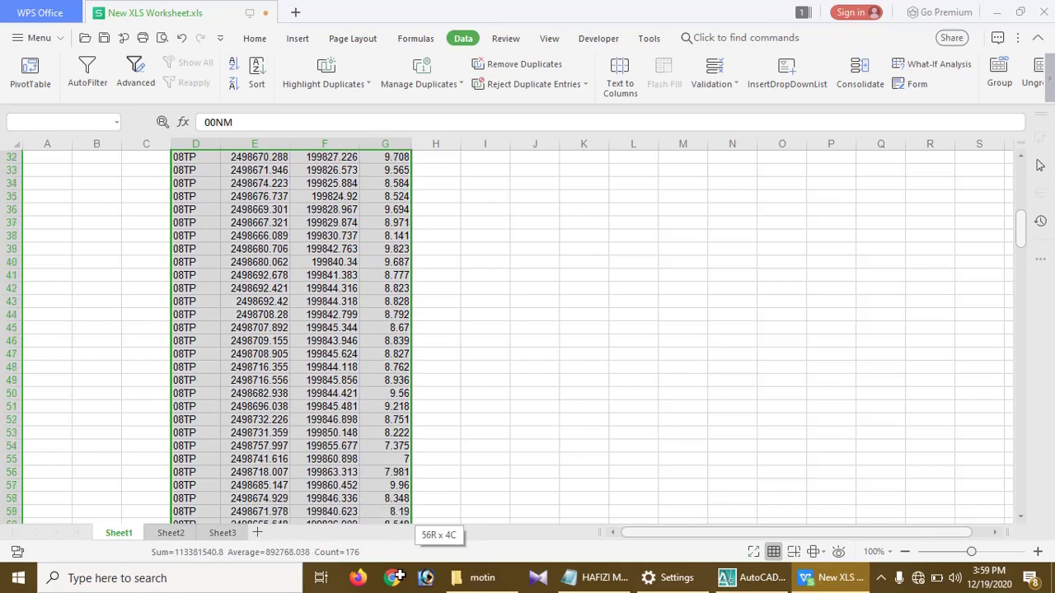
pyautogui.moveTo(396, 575); pyautogui.dragTo(406, 473)
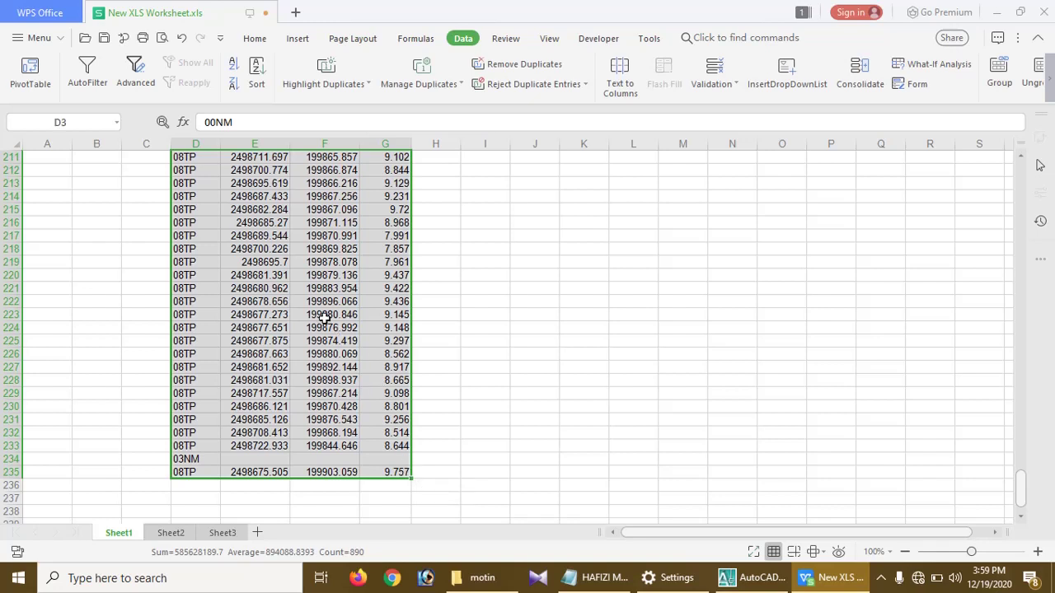
pyautogui.rightClick(325, 318)
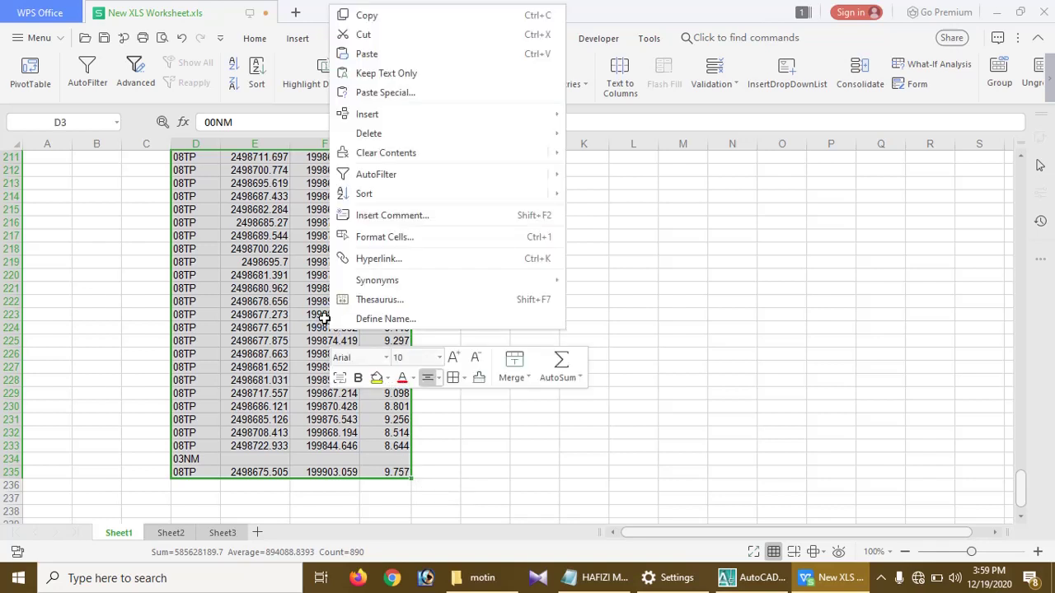
pyautogui.click(368, 17)
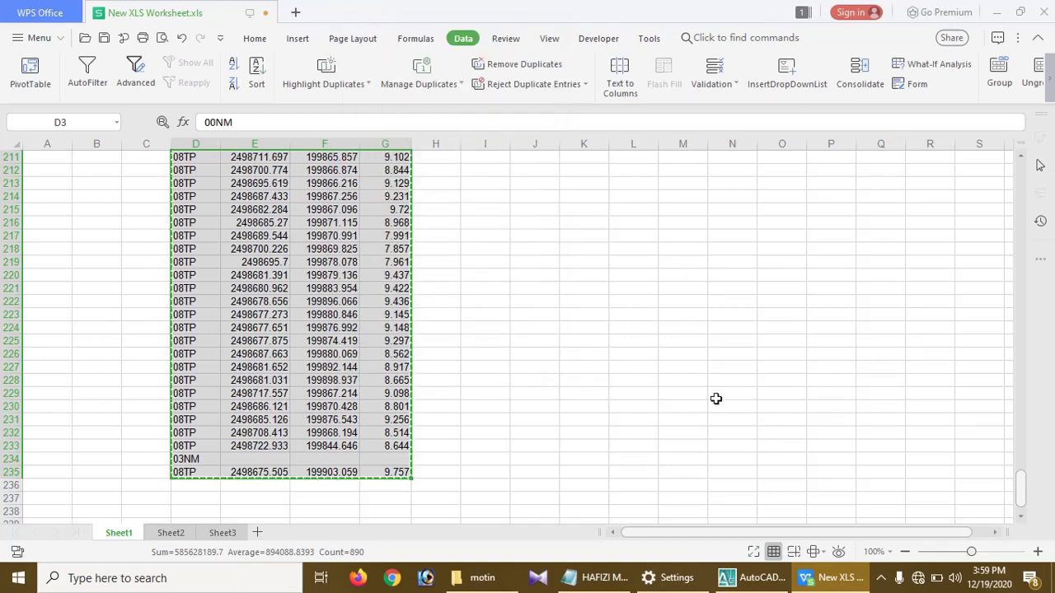
pyautogui.click(996, 12)
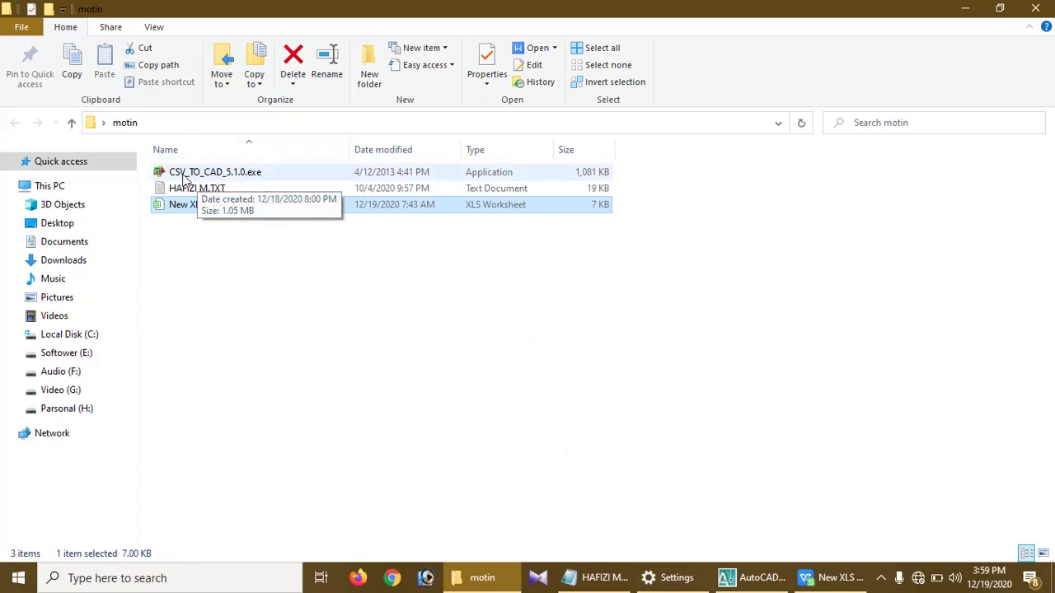
# Launch CSV_TO_CAD_5.1.0.exe and load the copied coordinates from the clipboard in E,N,Z style with point Id and Tab separator.
pyautogui.click(185, 178)
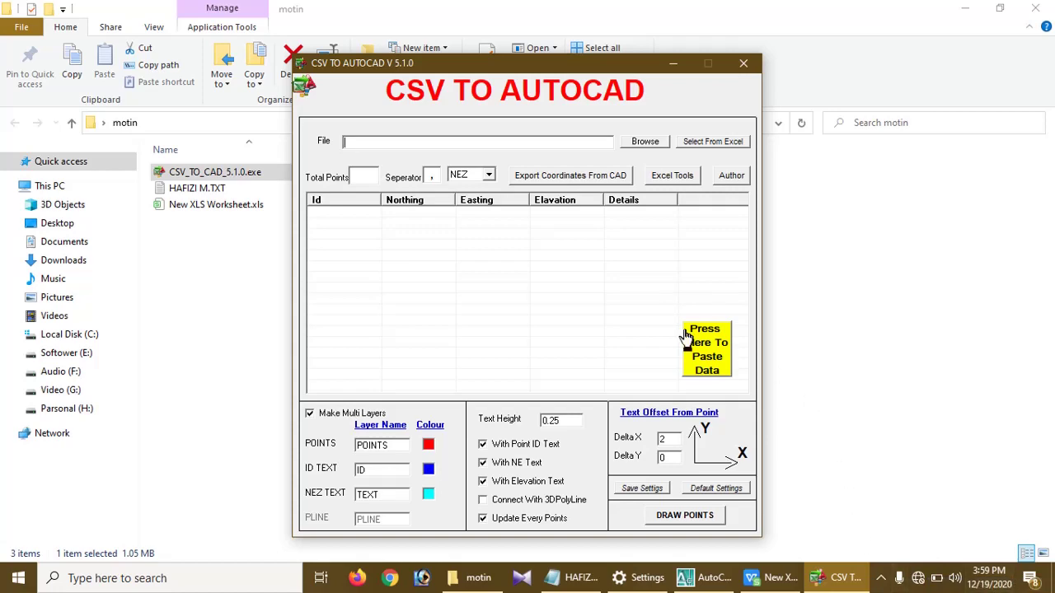
pyautogui.click(712, 344)
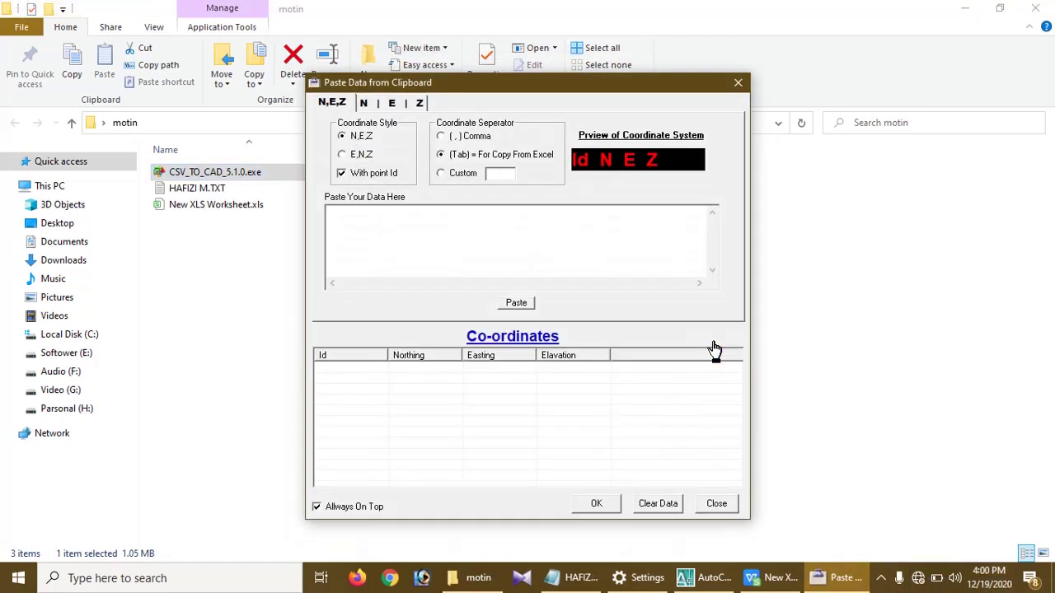
pyautogui.click(343, 155)
pyautogui.click(516, 304)
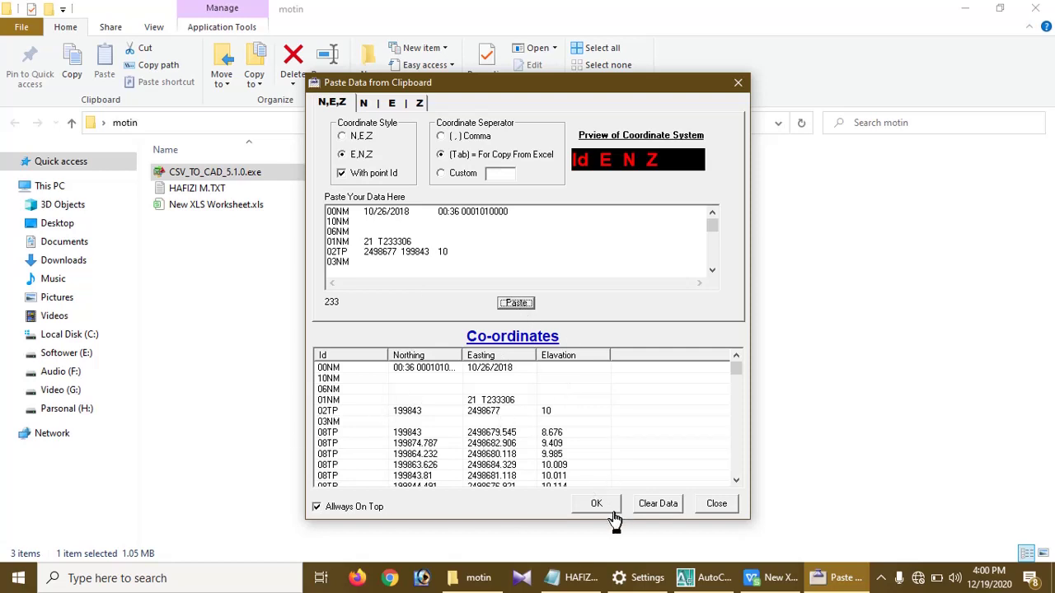
pyautogui.click(598, 504)
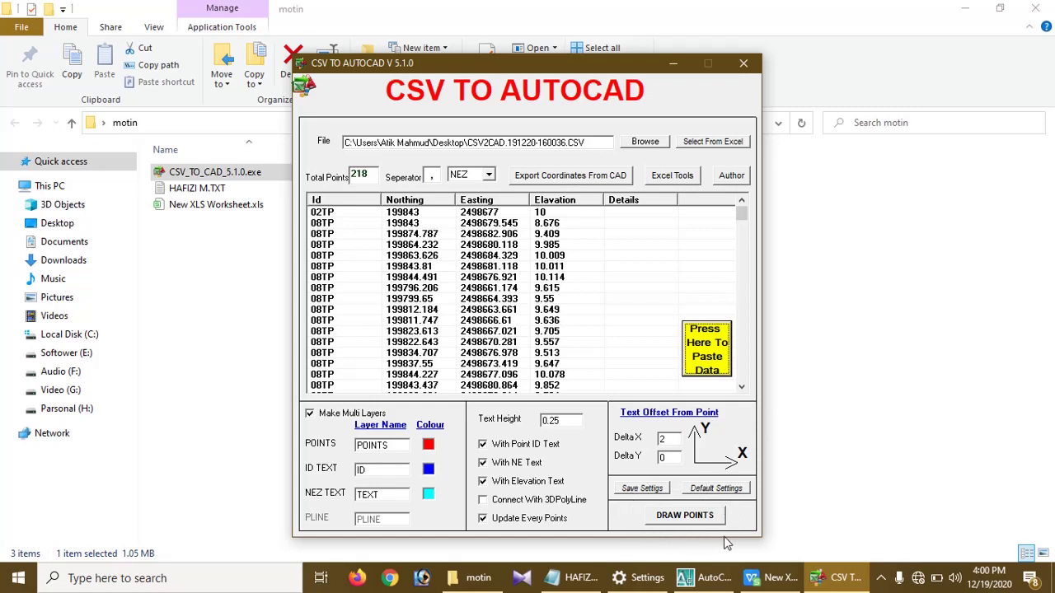
# Draw the loaded survey points in the open AutoCAD drawing and dismiss the completion report.
pyautogui.click(697, 578)
pyautogui.click(697, 578)
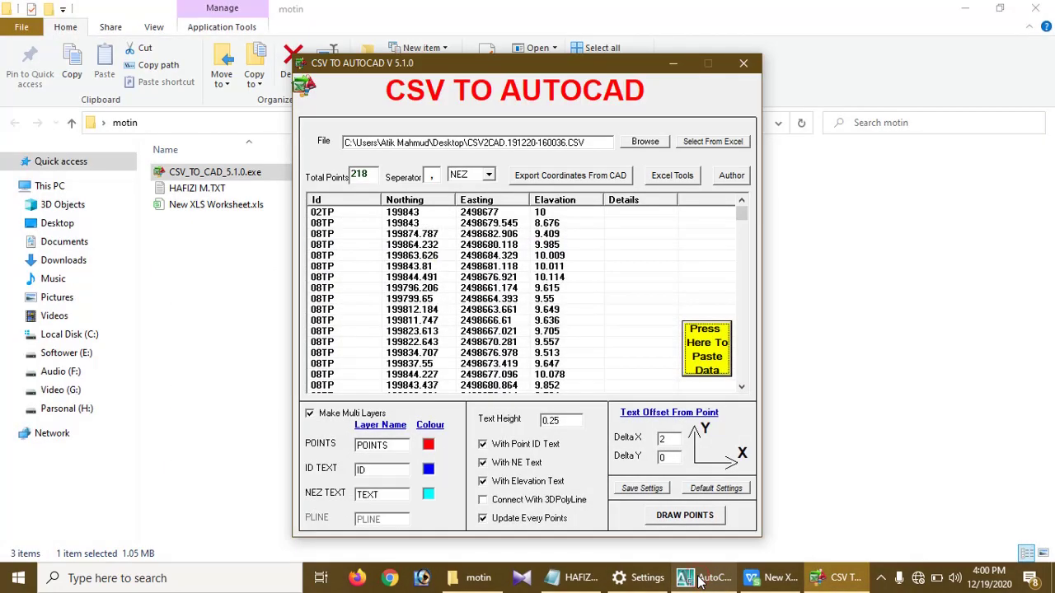
pyautogui.click(683, 517)
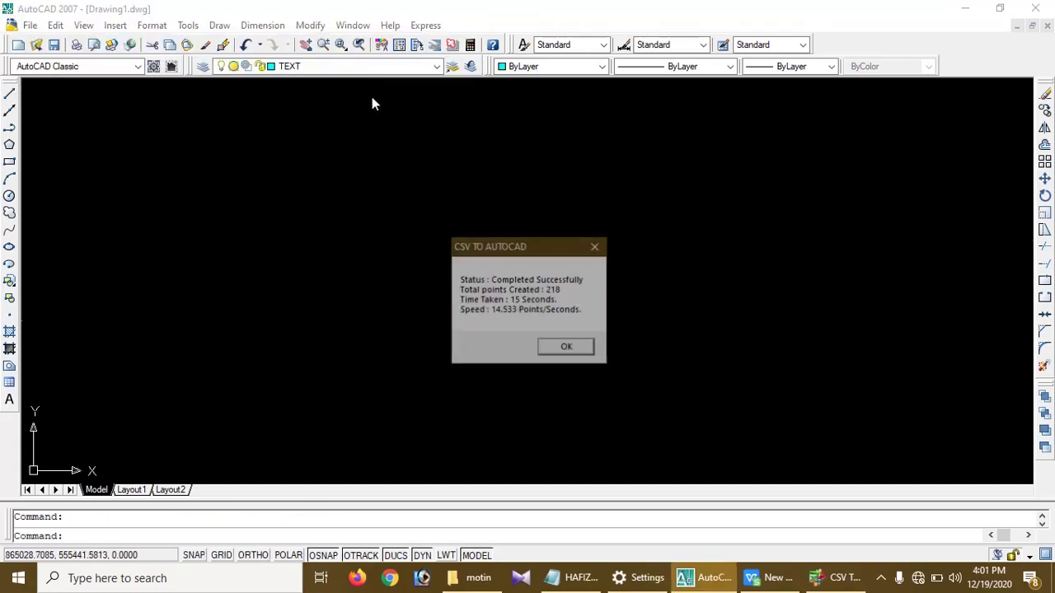
pyautogui.click(567, 348)
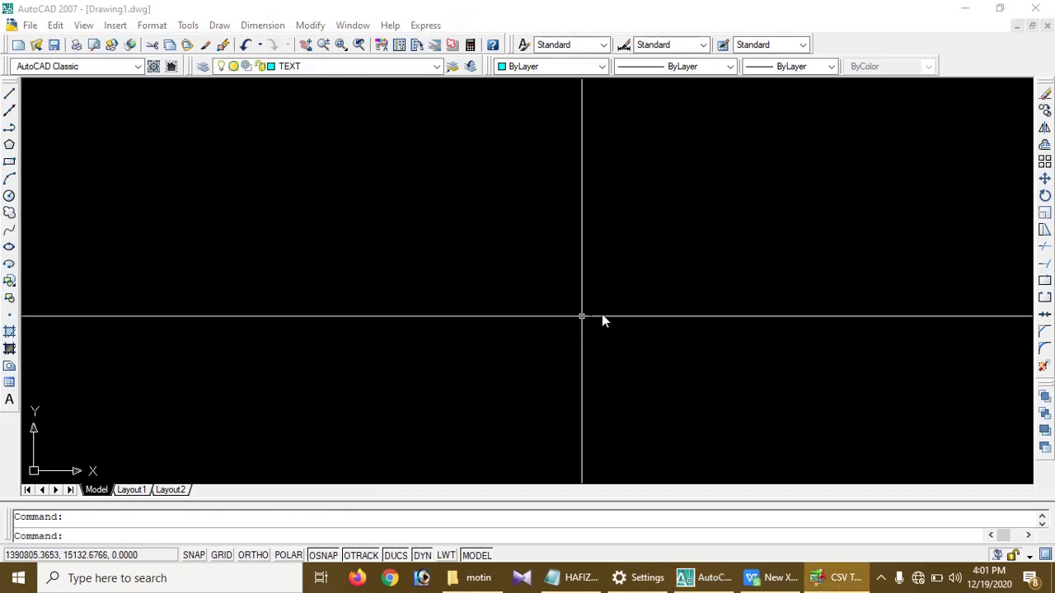
# Locate the imported survey points in model space and examine their ID and X, Y, Z labels up close.
pyautogui.scroll(-5, 688, 324)
pyautogui.scroll(3, 633, 252)
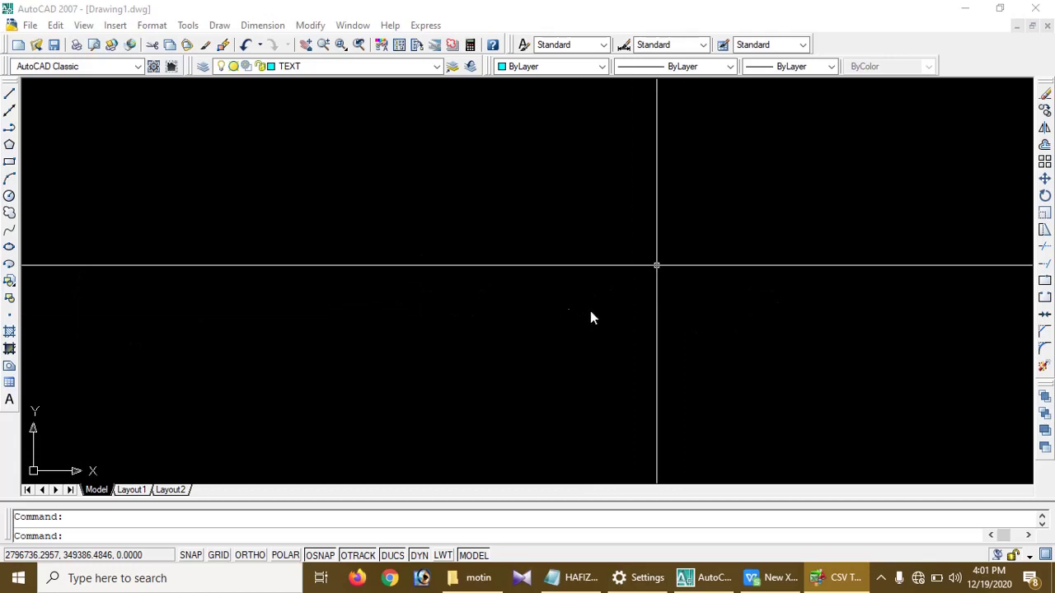
pyautogui.scroll(3, 577, 313)
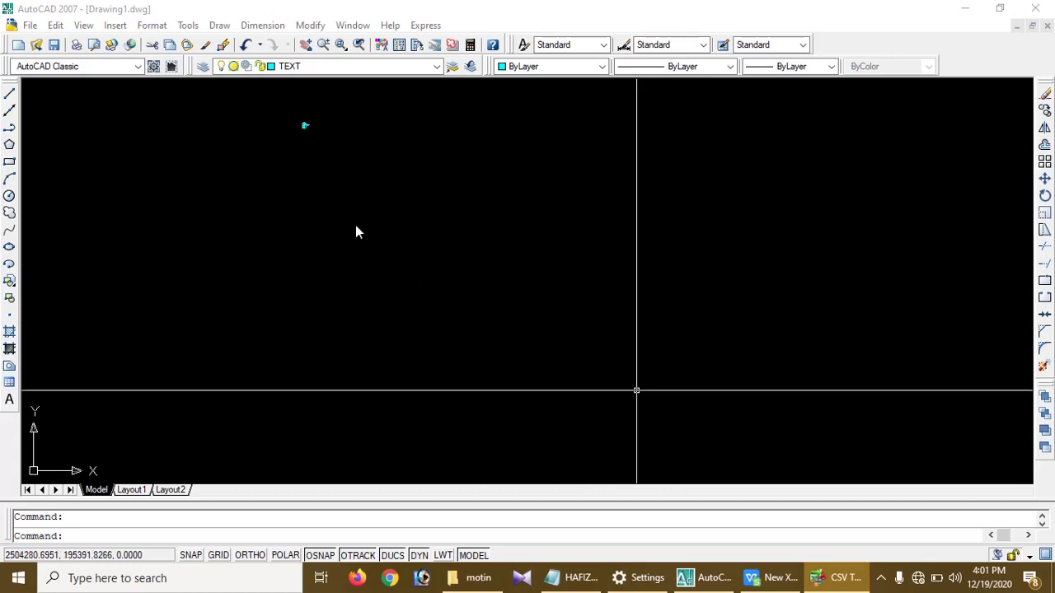
pyautogui.scroll(-5, 306, 146)
pyautogui.scroll(5, 420, 365)
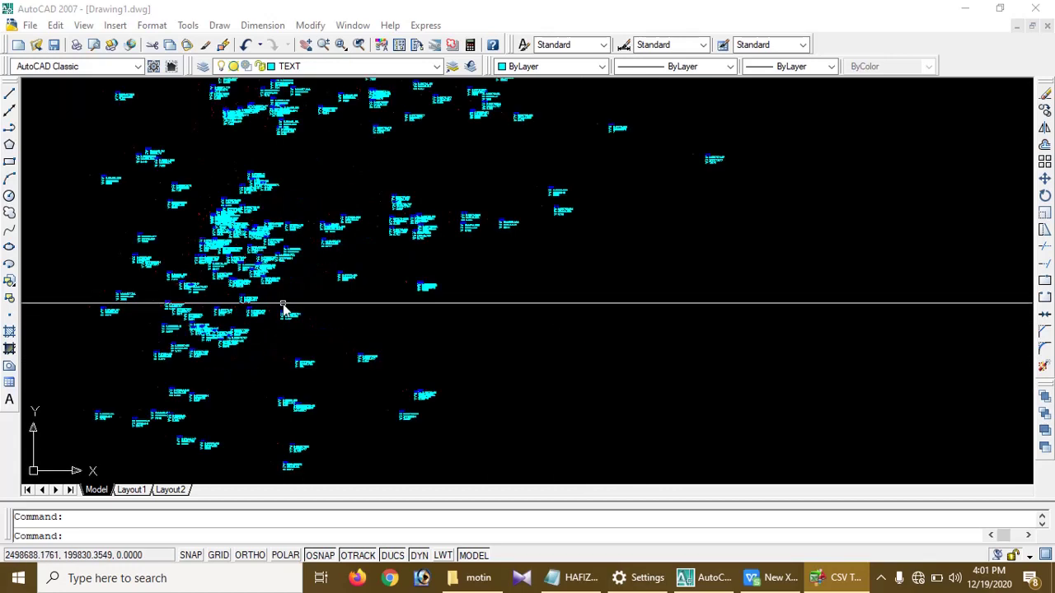
pyautogui.scroll(3, 272, 248)
pyautogui.moveTo(342, 256); pyautogui.dragTo(556, 324)
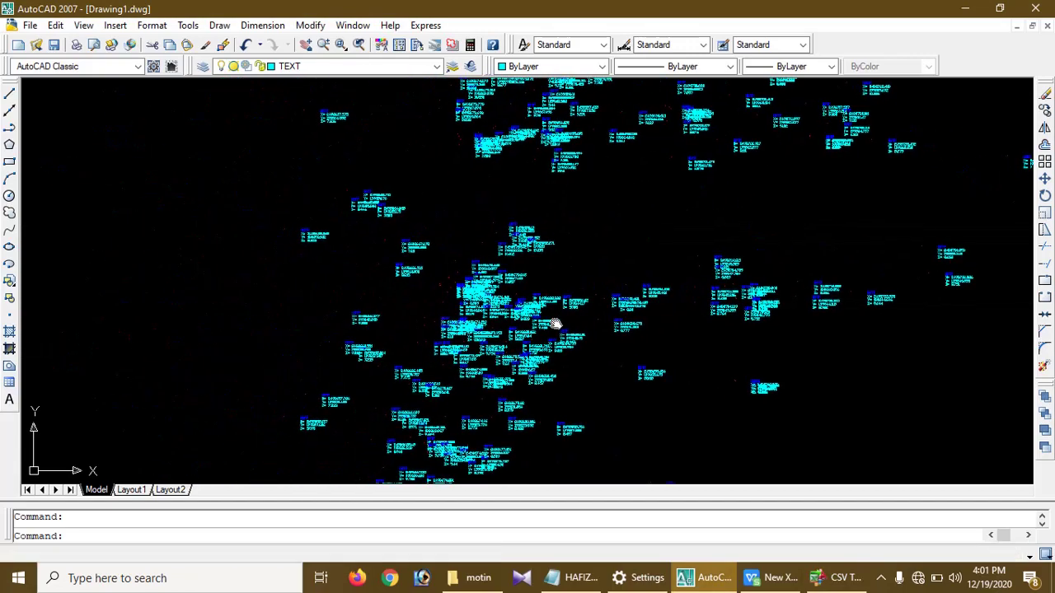
pyautogui.scroll(3, 556, 323)
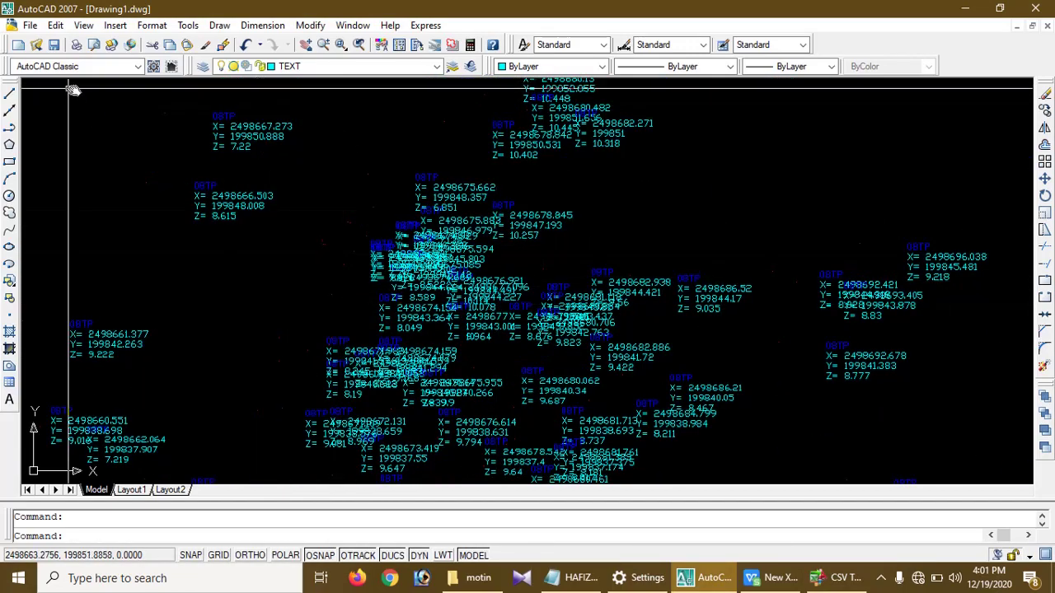
pyautogui.scroll(5, 324, 236)
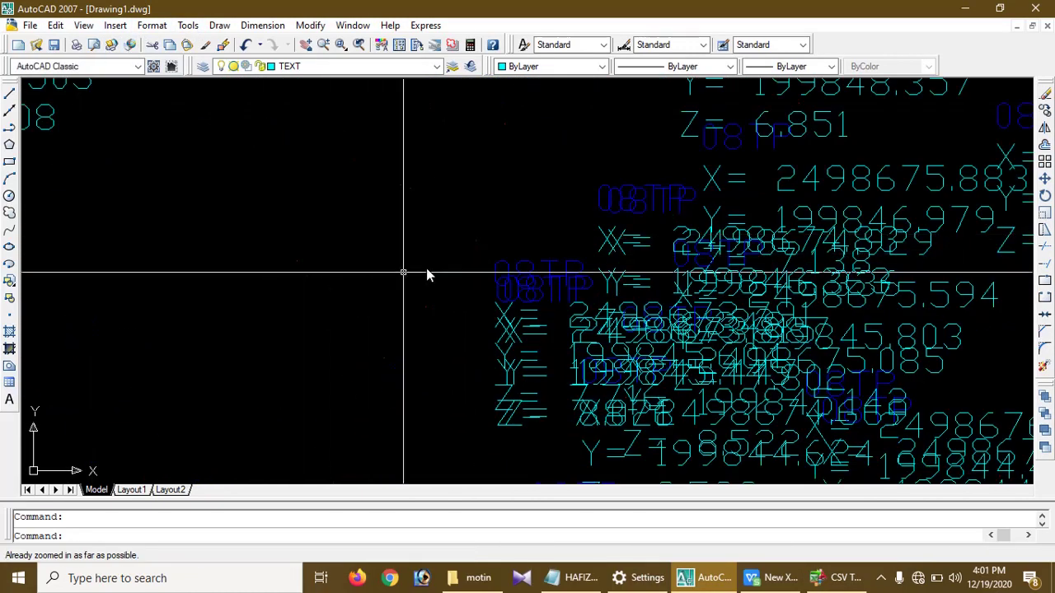
# Set the point style to the circle with a diagonal cross and the point size to 10% relative to screen.
pyautogui.click(115, 25)
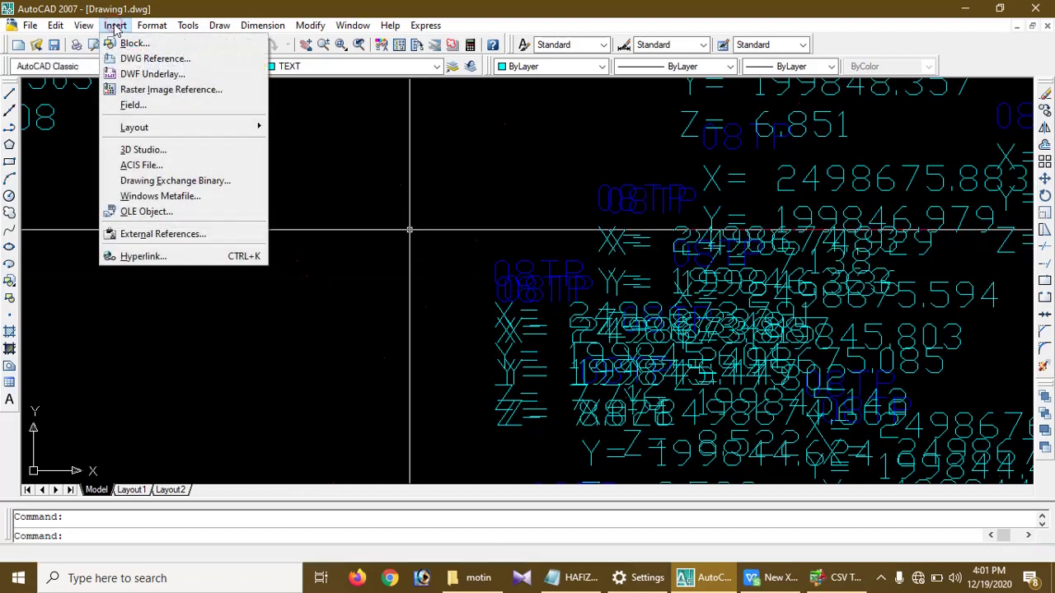
pyautogui.moveTo(151, 25)
pyautogui.click(170, 208)
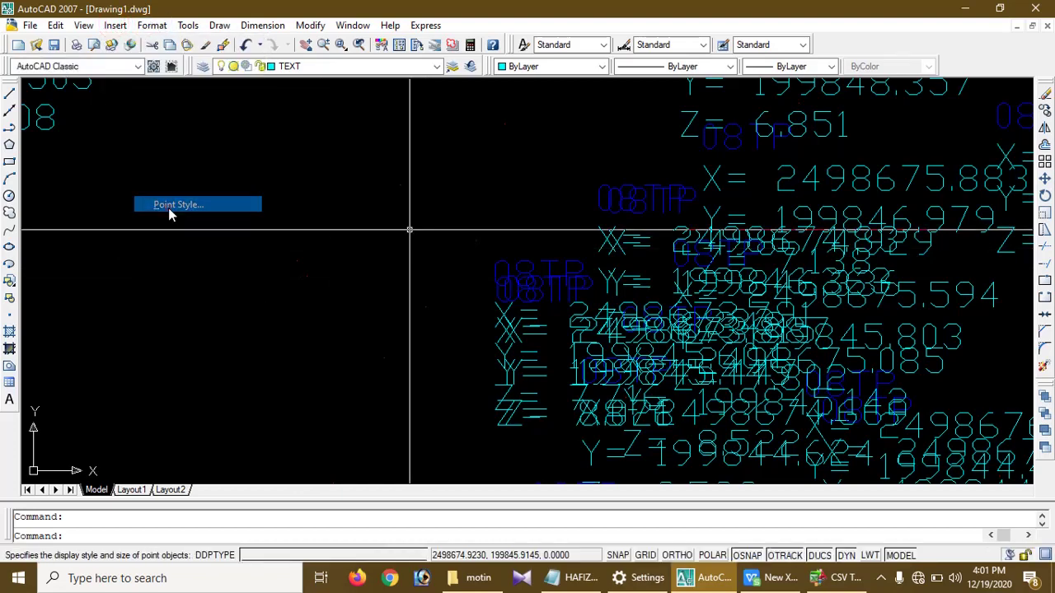
pyautogui.click(676, 161)
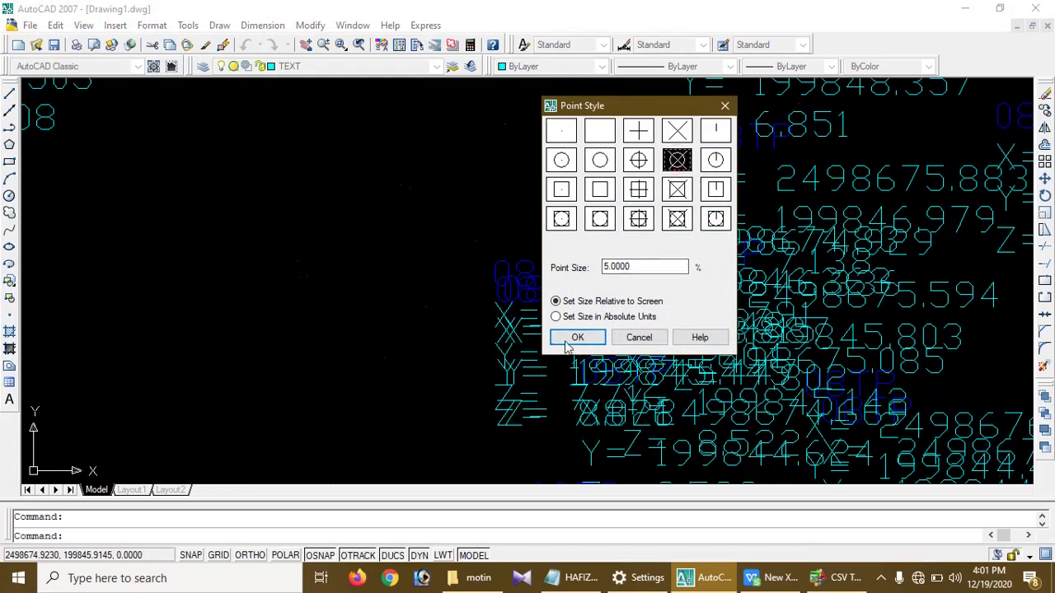
pyautogui.doubleClick(610, 267)
pyautogui.click(610, 266)
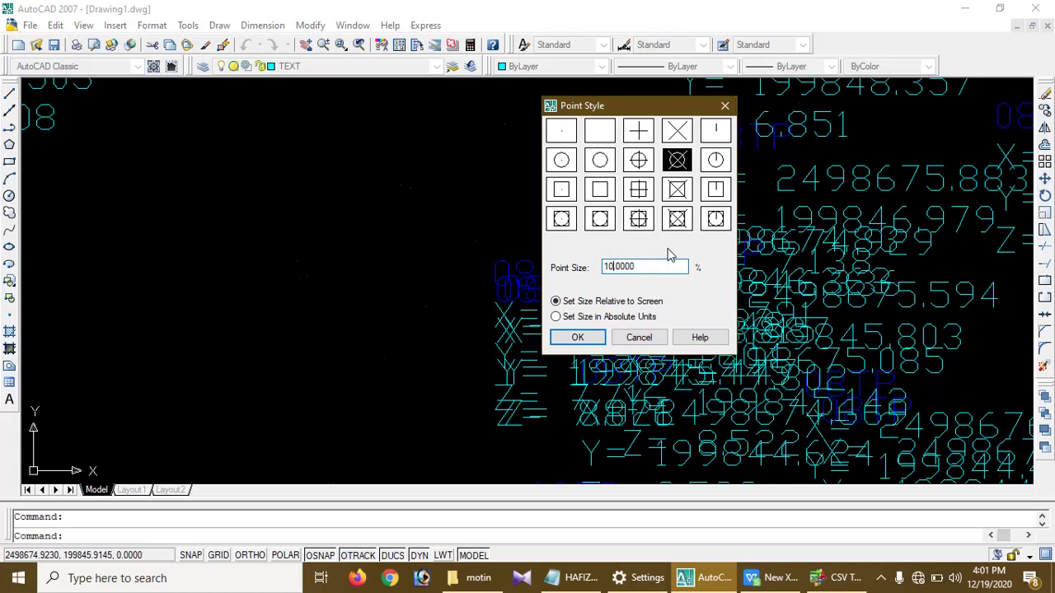
pyautogui.press('Return')
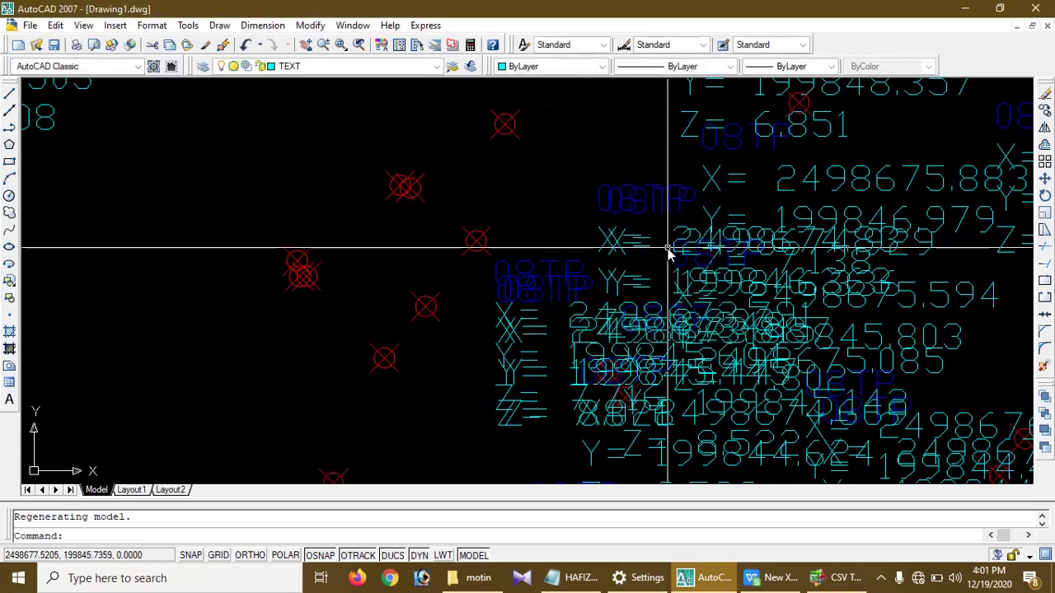
# Inspect the restyled point markers and their coordinate labels across the whole survey area.
pyautogui.scroll(5, 384, 282)
pyautogui.scroll(-5, 544, 312)
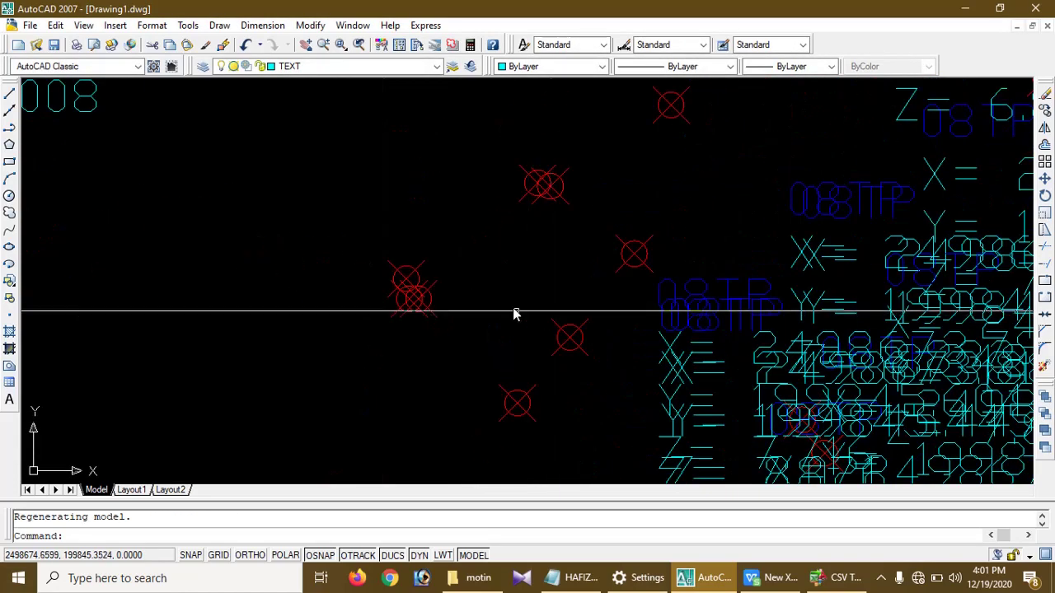
pyautogui.moveTo(622, 207); pyautogui.dragTo(500, 409)
pyautogui.scroll(-5, 501, 409)
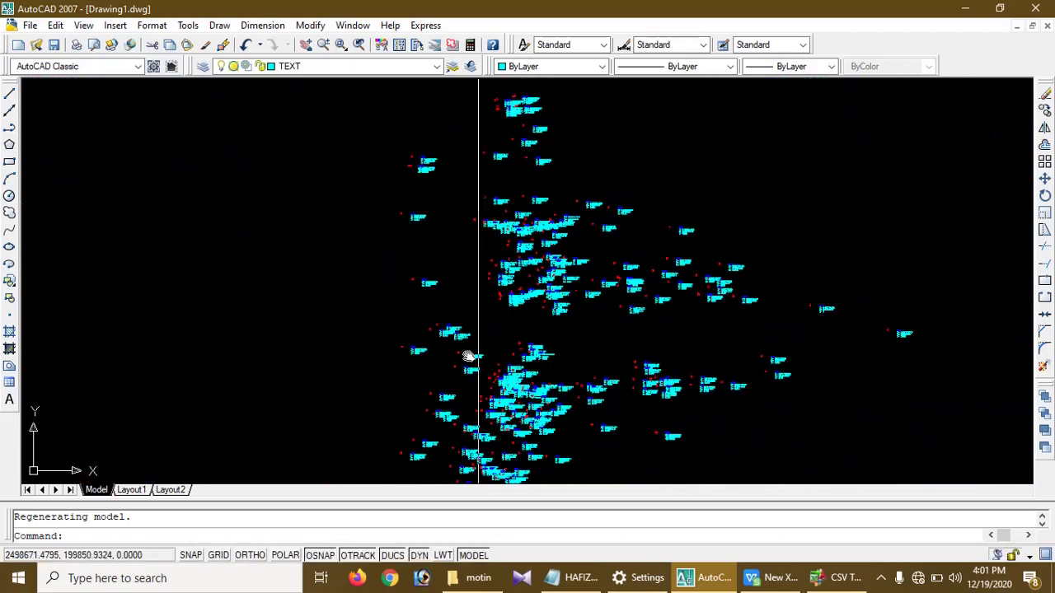
pyautogui.scroll(6, 513, 220)
pyautogui.moveTo(499, 193)
pyautogui.mouseDown()
pyautogui.moveTo(396, 285)
pyautogui.moveTo(79, 374)
pyautogui.mouseUp()
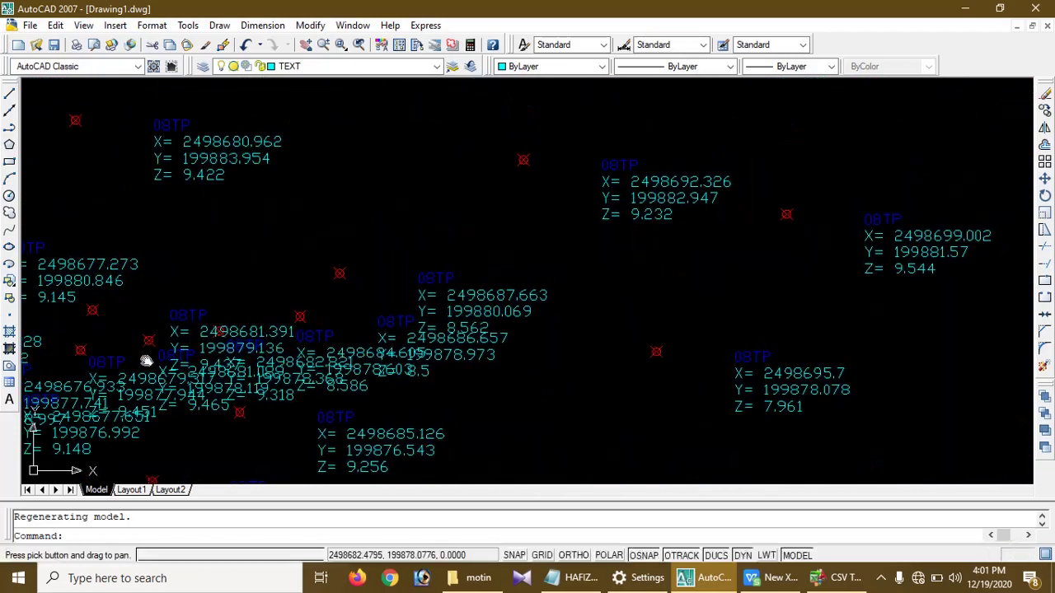
pyautogui.scroll(5, 405, 334)
pyautogui.scroll(-2, 511, 306)
pyautogui.scroll(-1, 219, 286)
pyautogui.scroll(-3, 218, 286)
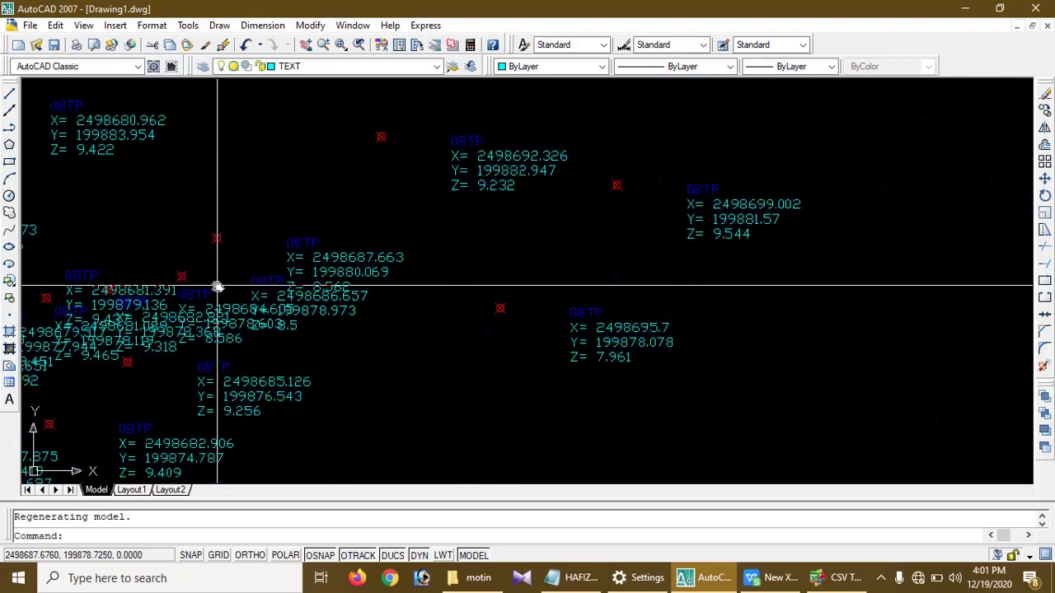
pyautogui.moveTo(217, 288); pyautogui.dragTo(678, 299)
pyautogui.scroll(5, 337, 277)
pyautogui.scroll(-2, 239, 288)
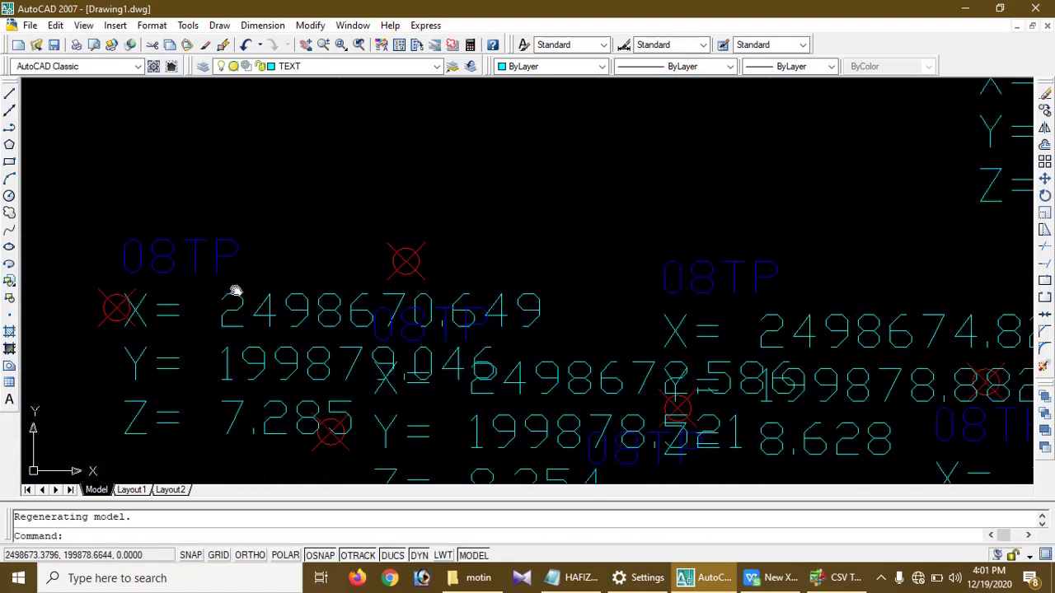
pyautogui.moveTo(236, 292); pyautogui.dragTo(723, 172)
pyautogui.scroll(-3, 530, 212)
pyautogui.scroll(3, 553, 210)
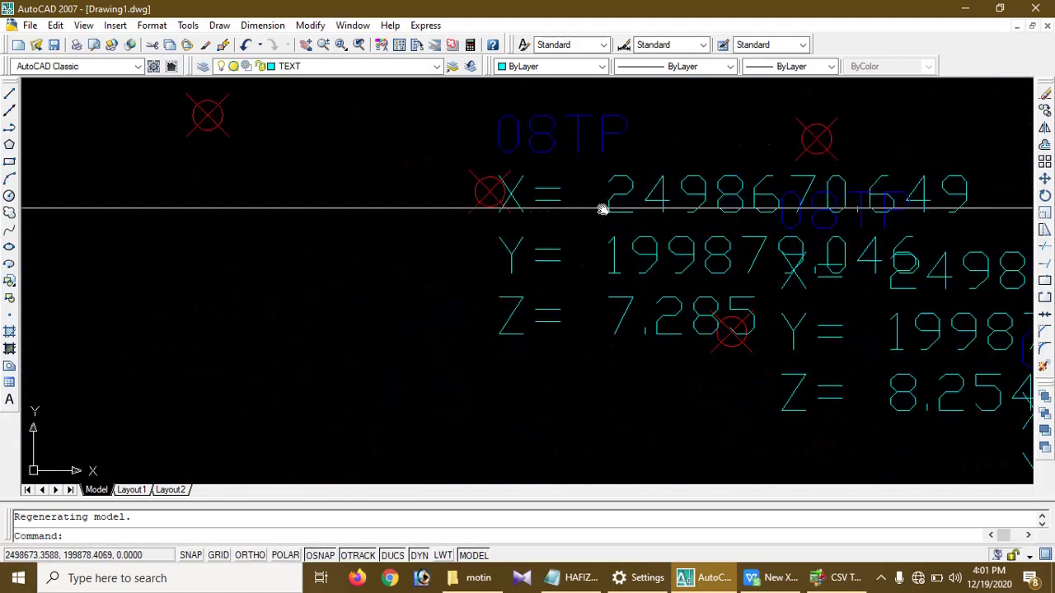
pyautogui.scroll(-4, 523, 207)
pyautogui.scroll(-2, 107, 183)
pyautogui.scroll(2, 107, 183)
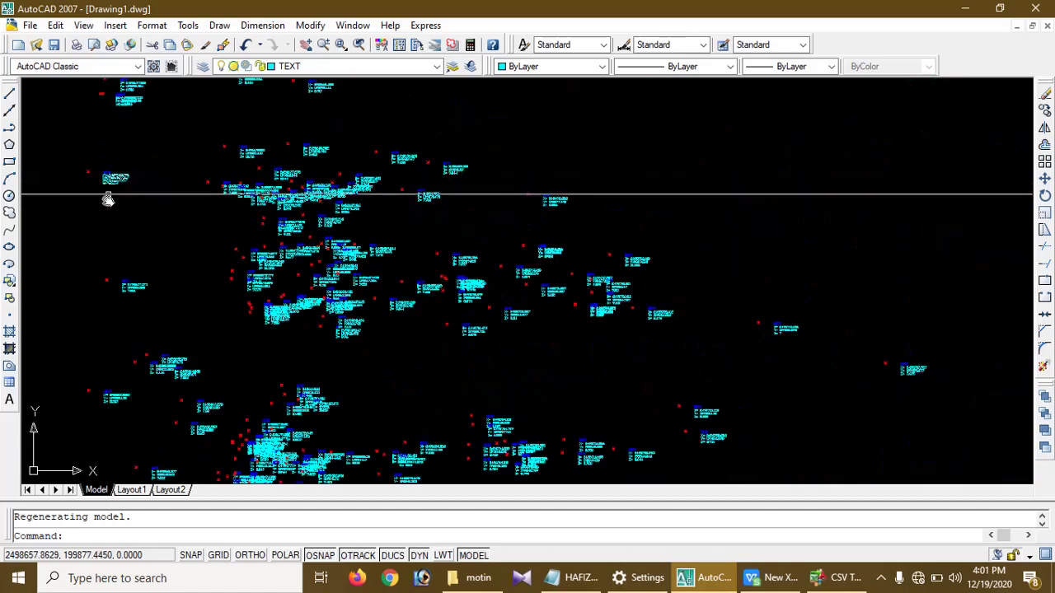
pyautogui.moveTo(106, 197); pyautogui.dragTo(369, 118)
pyautogui.scroll(4, 445, 338)
pyautogui.scroll(2, 824, 321)
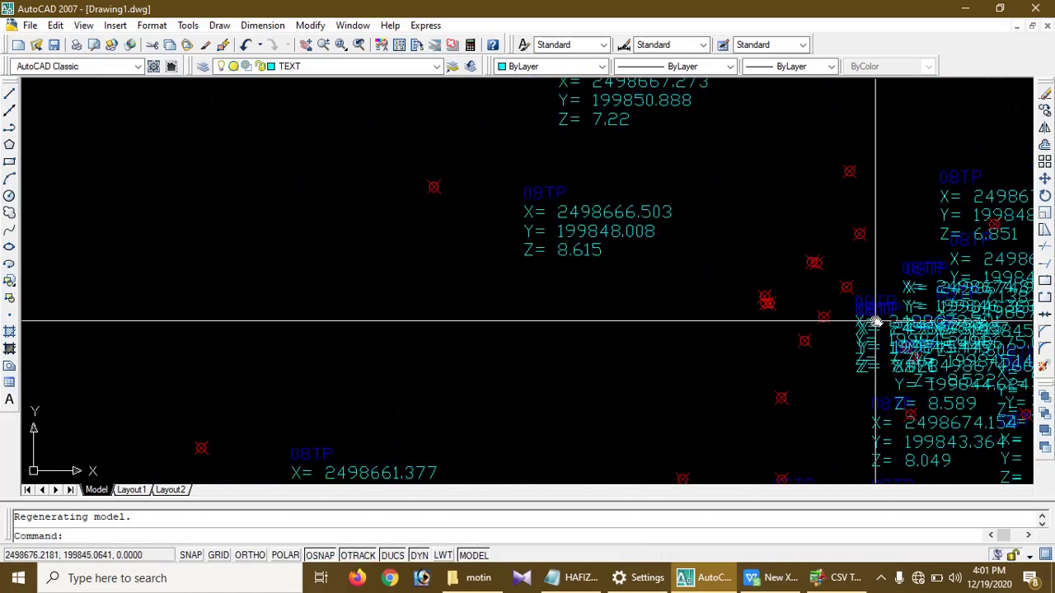
pyautogui.moveTo(824, 322); pyautogui.dragTo(457, 238)
pyautogui.scroll(5, 454, 238)
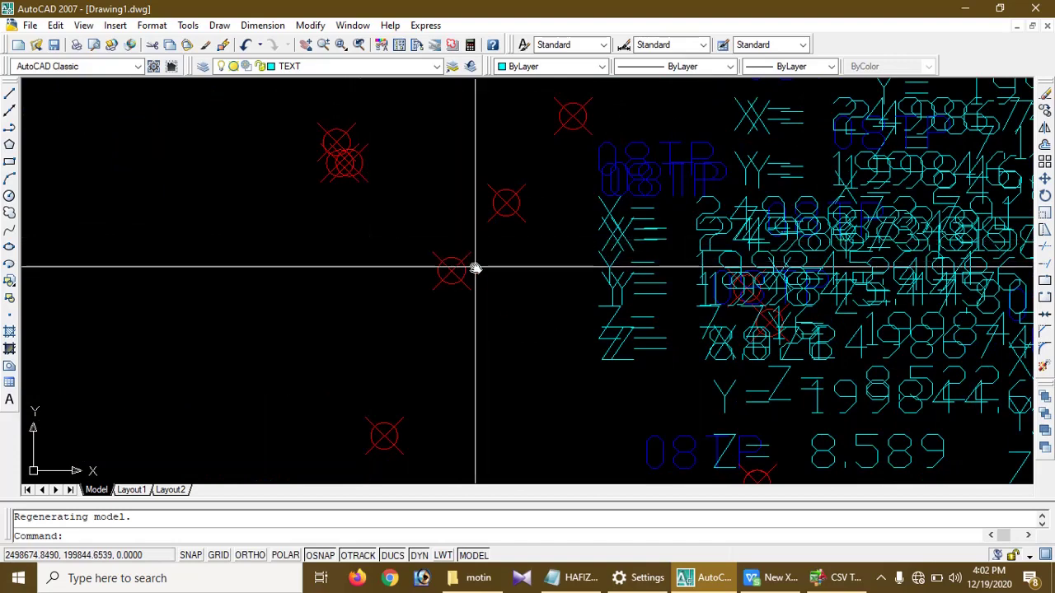
pyautogui.click(880, 579)
pyautogui.click(909, 549)
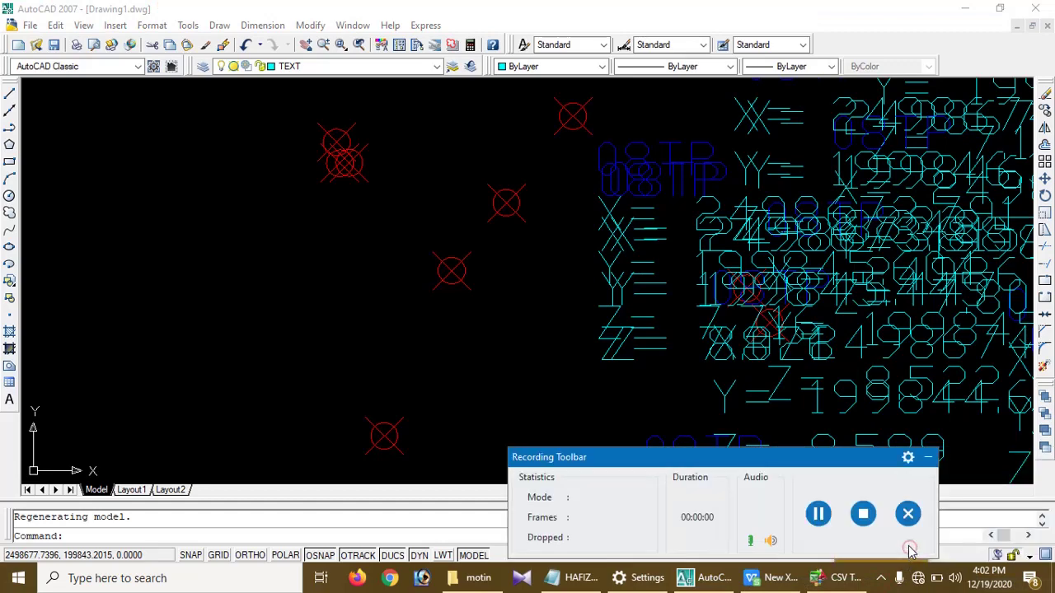